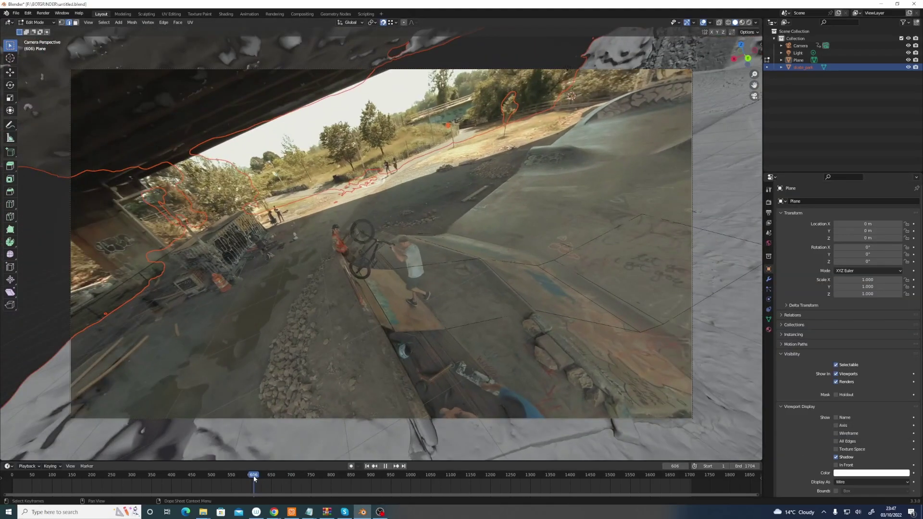
Review the footage, stop playback near frame 392, and select the Camera object
left_click_drag(255, 478, 122, 502)
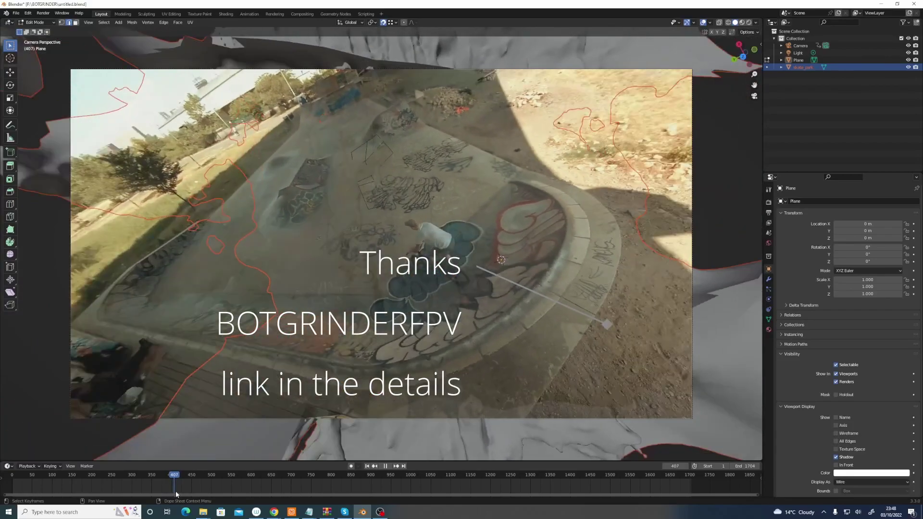
key("space")
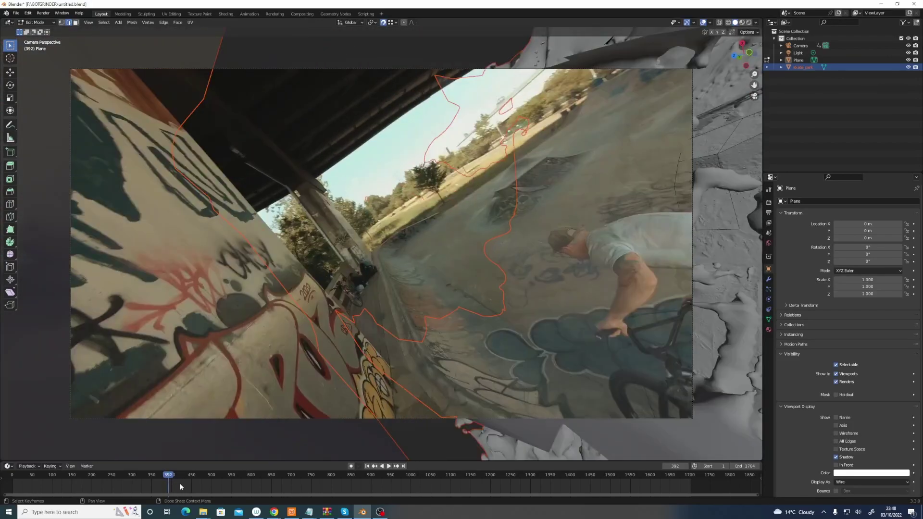
left_click_drag(180, 483, 170, 484)
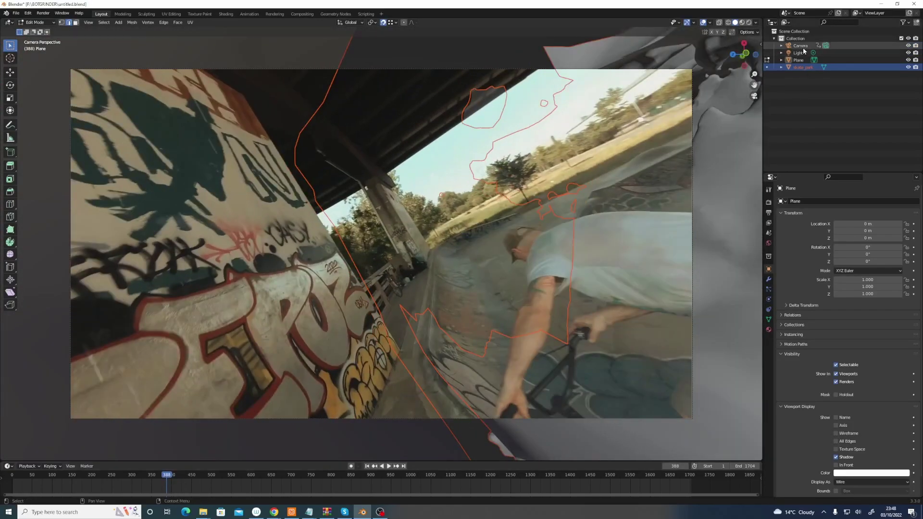
left_click(802, 46)
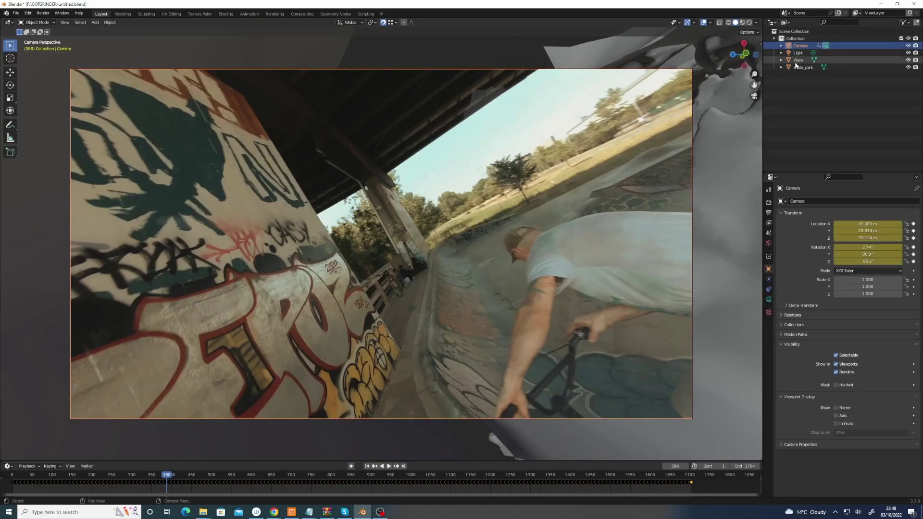
Set the camera's background footage opacity to about 0.712 and play it to check mesh alignment
left_click(769, 300)
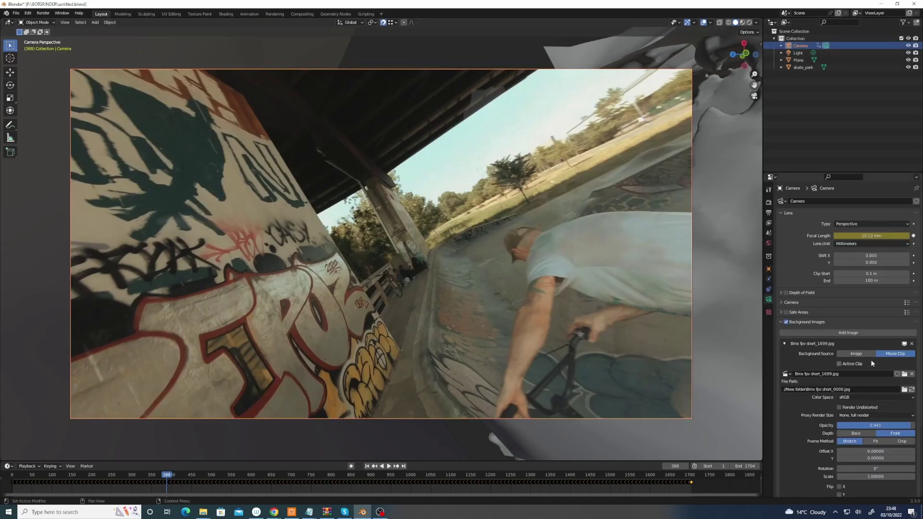
left_click_drag(894, 425, 856, 426)
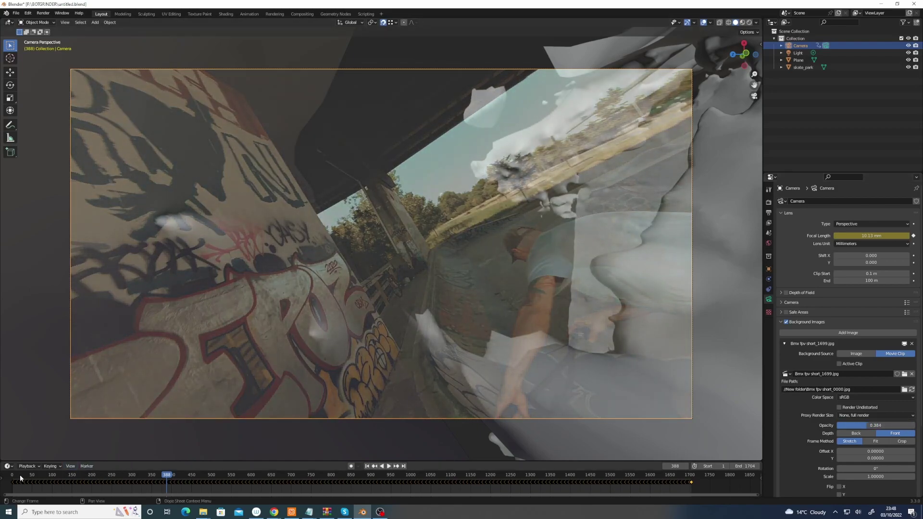
left_click_drag(20, 478, 38, 478)
left_click_drag(881, 427, 897, 427)
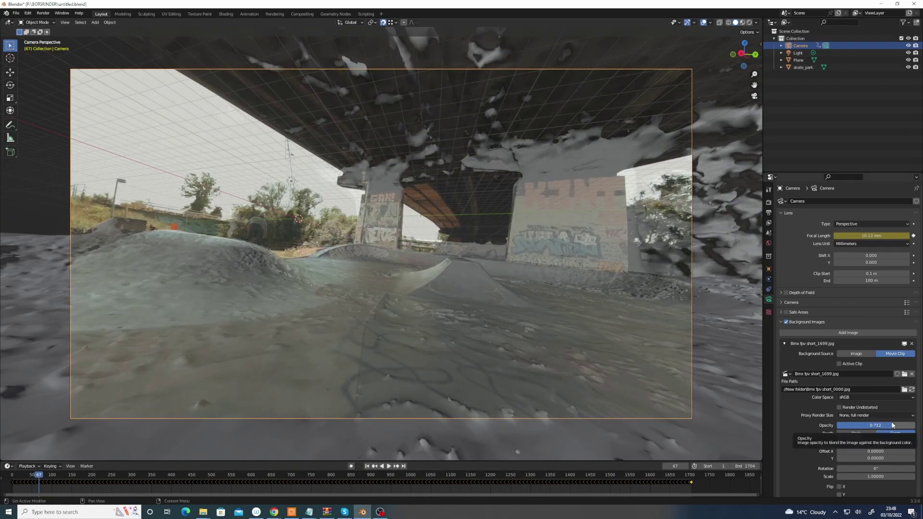
key("space")
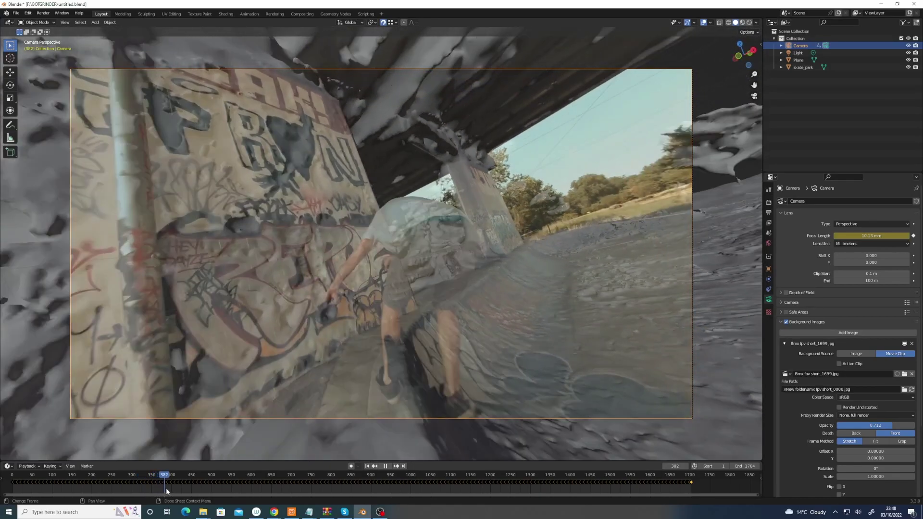
left_click_drag(166, 488, 245, 472)
left_click(395, 356)
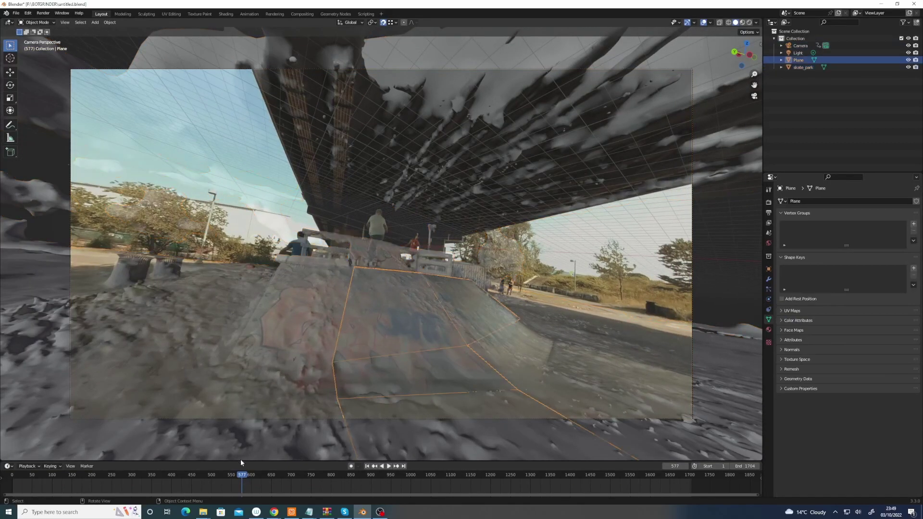
left_click_drag(244, 479, 336, 463)
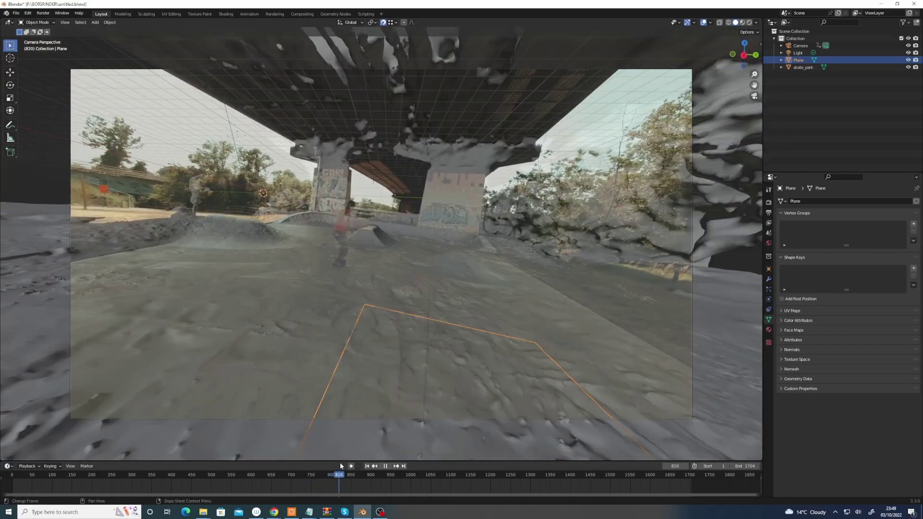
key("space")
Calculate the Camera's motion path over the scene frame range 1–1704
left_click(799, 46)
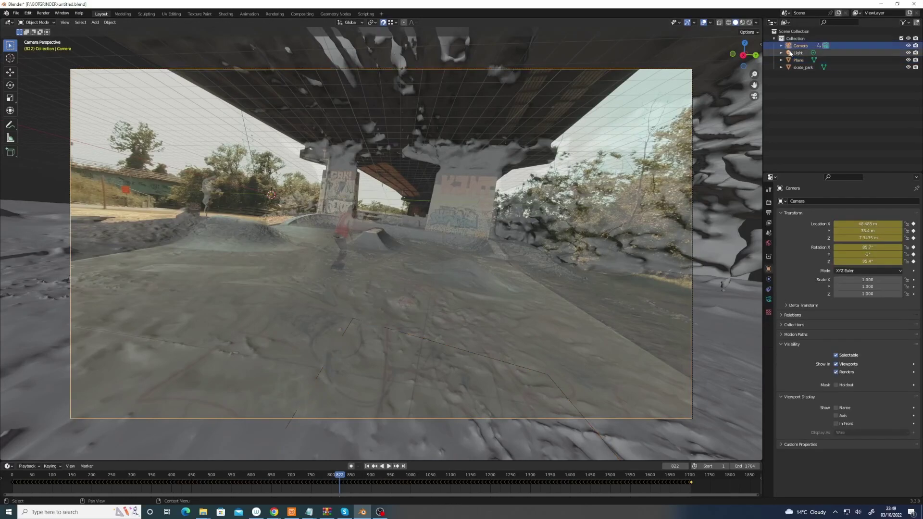
left_click(769, 300)
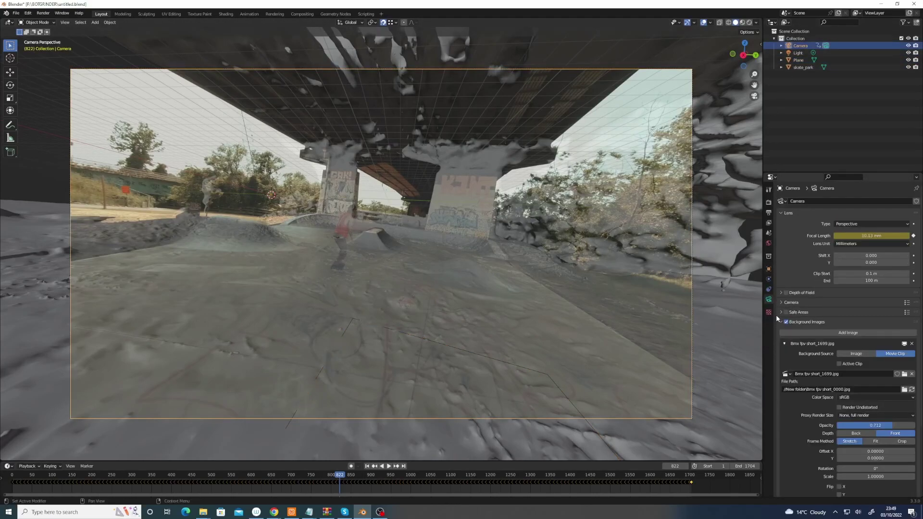
left_click(769, 269)
left_click(799, 335)
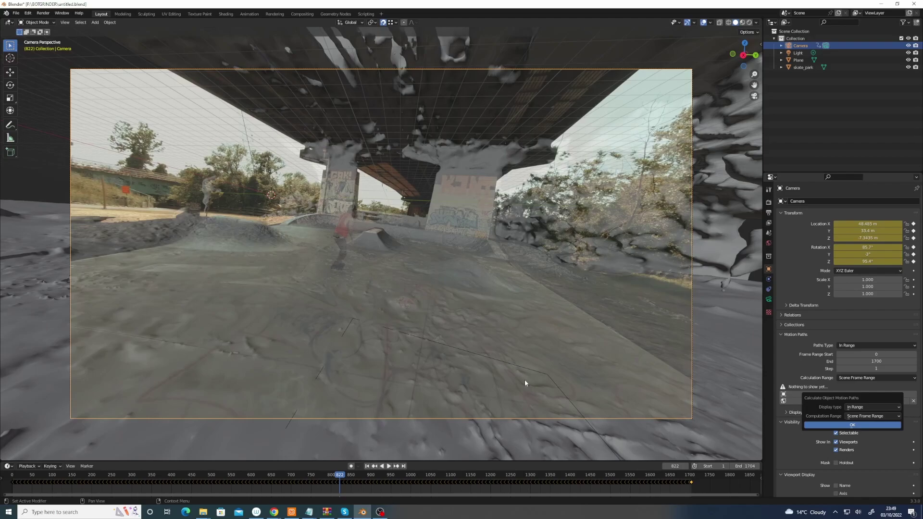
left_click(853, 425)
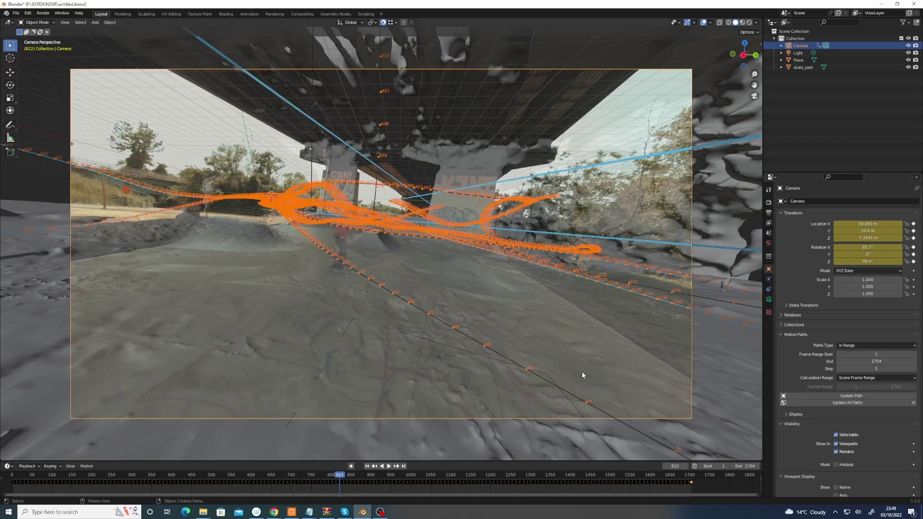
middle_click_drag(584, 372, 430, 367)
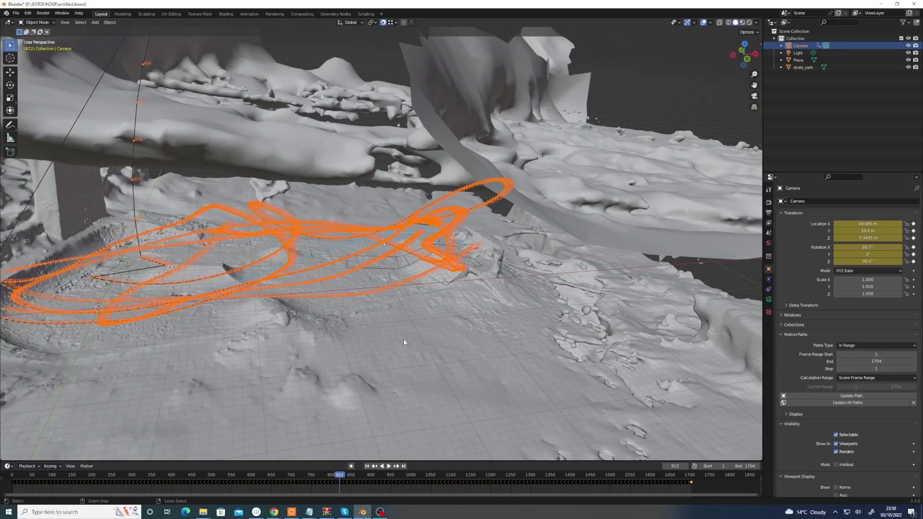
Orbit low around the orange flight path, then return to camera view
middle_click_drag(175, 160, 607, 316)
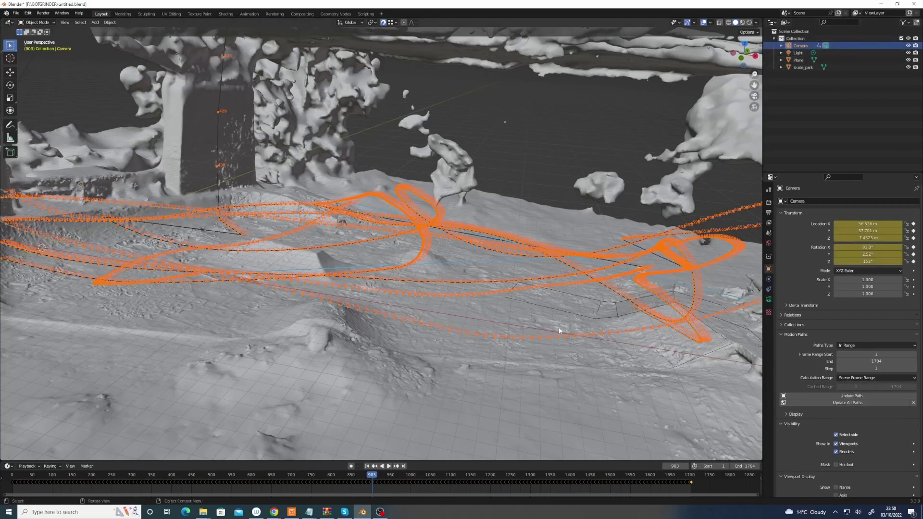
key("KP_0")
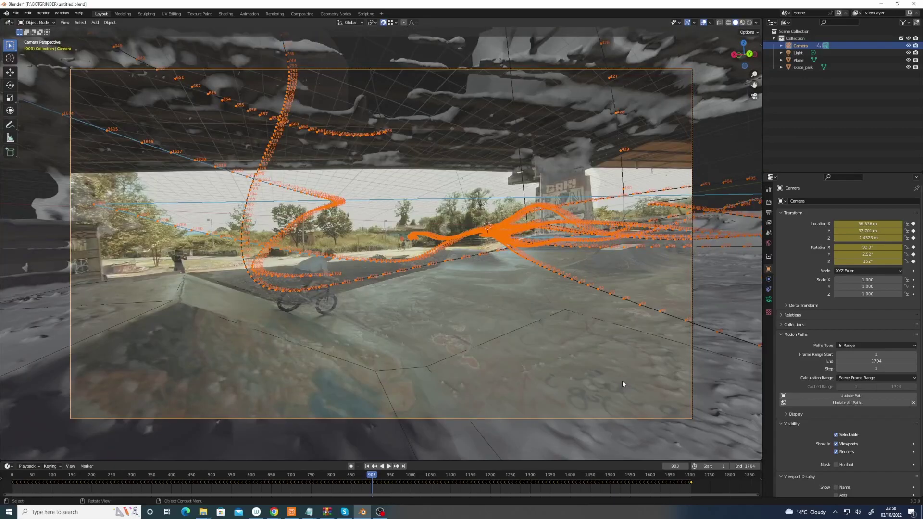
key("space")
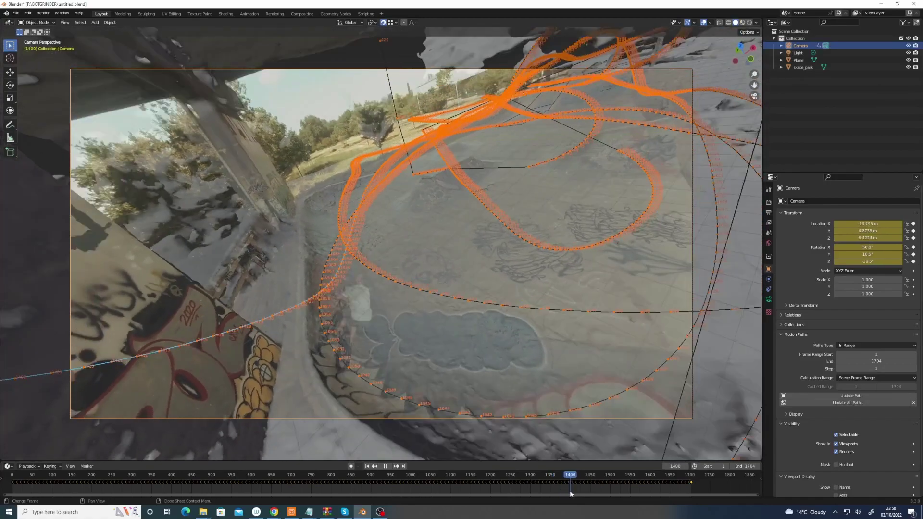
mouse_move(570, 492)
left_mouse_down()
mouse_move(558, 492)
mouse_move(584, 486)
left_mouse_up()
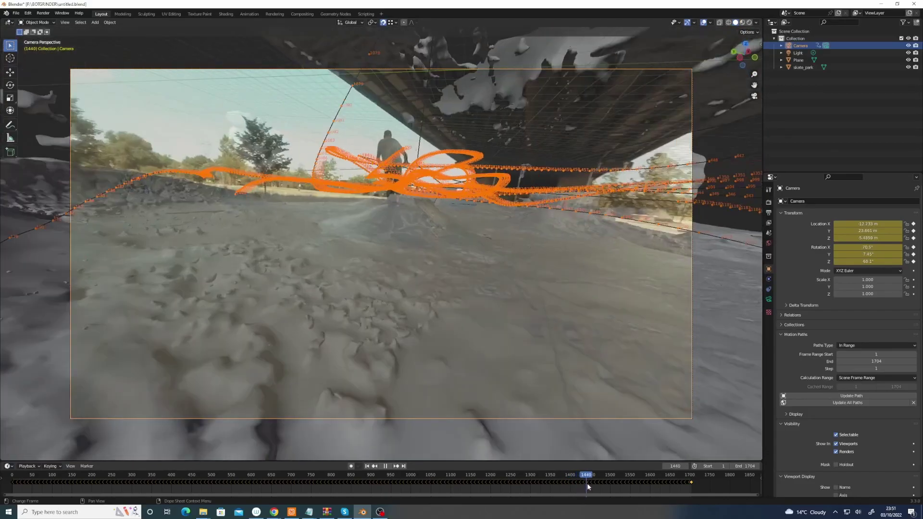
left_click_drag(588, 483, 551, 499)
Select the Plane object and replay the footage, scrubbing back to around frame 572
key("Escape")
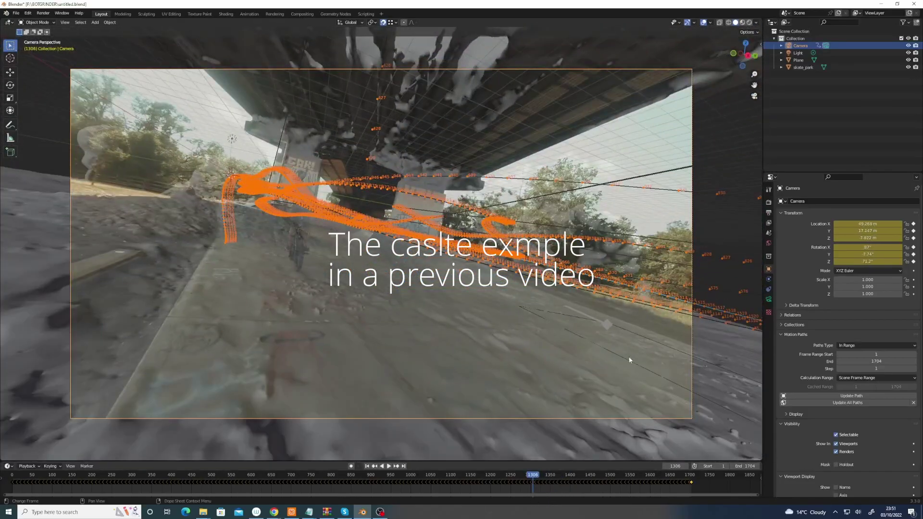
left_click(791, 60)
key("space")
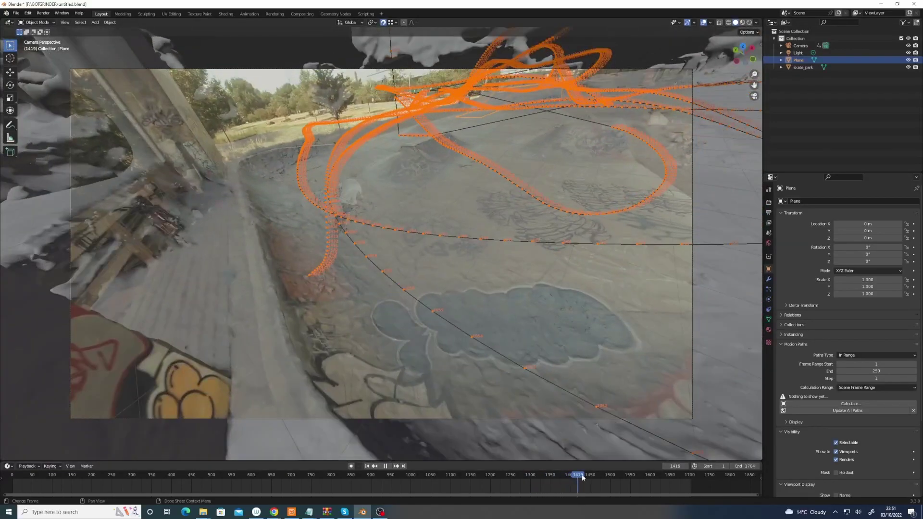
left_click_drag(583, 477, 469, 503)
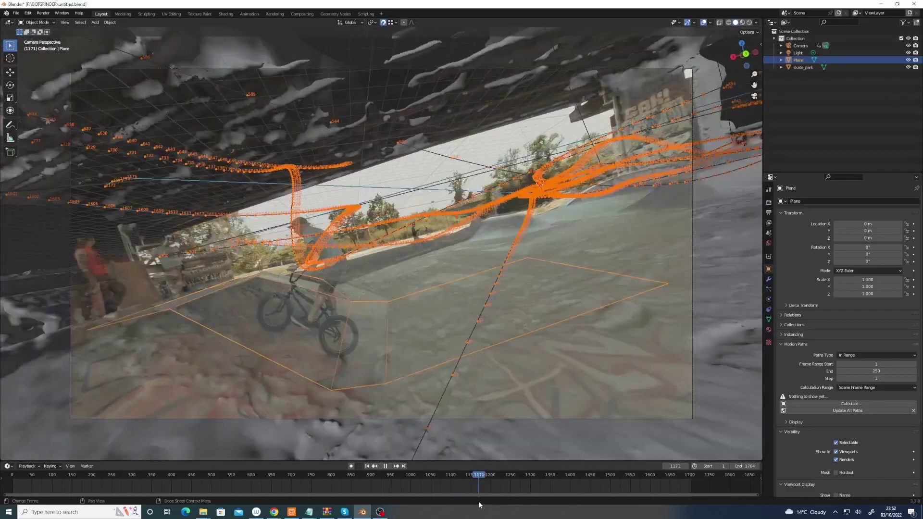
left_click_drag(479, 505, 241, 477)
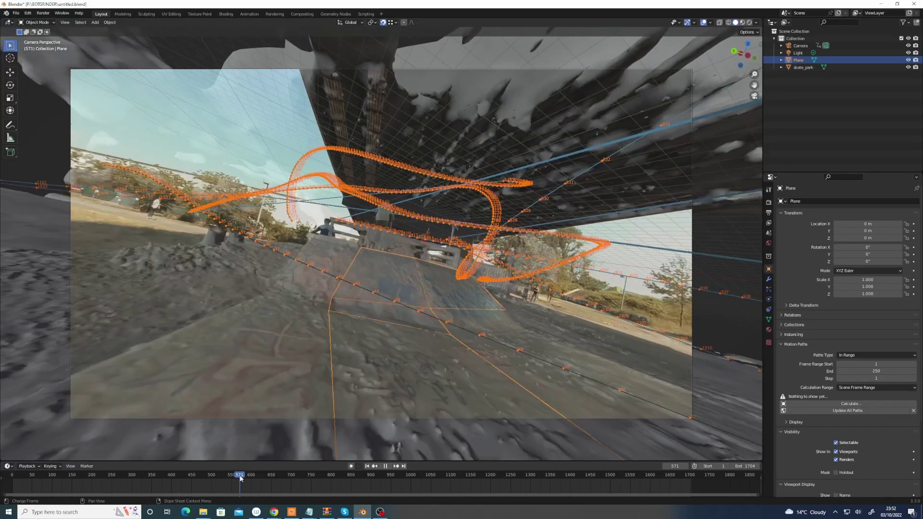
left_click_drag(240, 477, 241, 478)
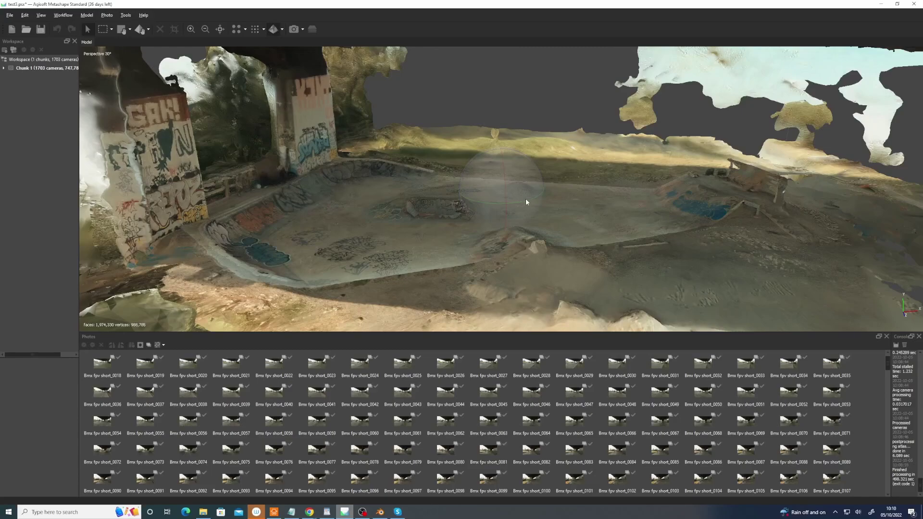
Orbit the textured skate park model to inspect the graffiti pillars and bowl
left_click_drag(526, 204, 531, 202)
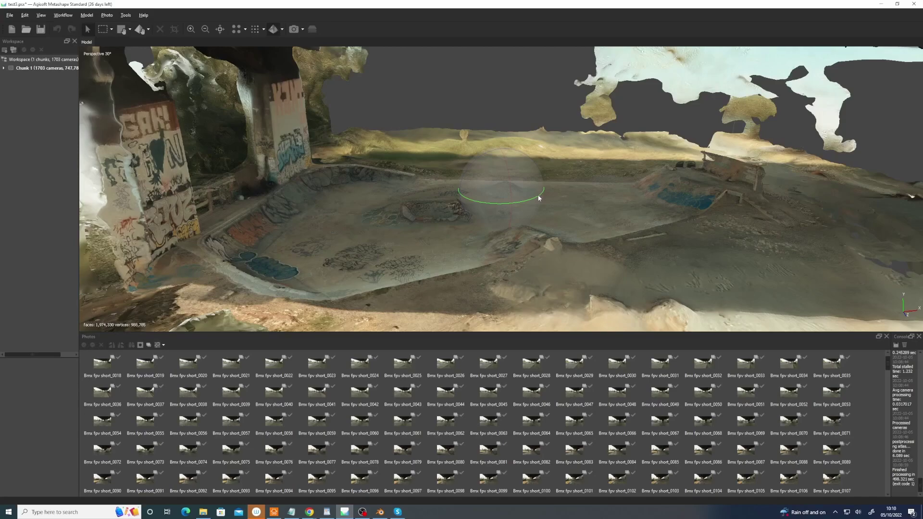
left_click_drag(530, 198, 531, 205)
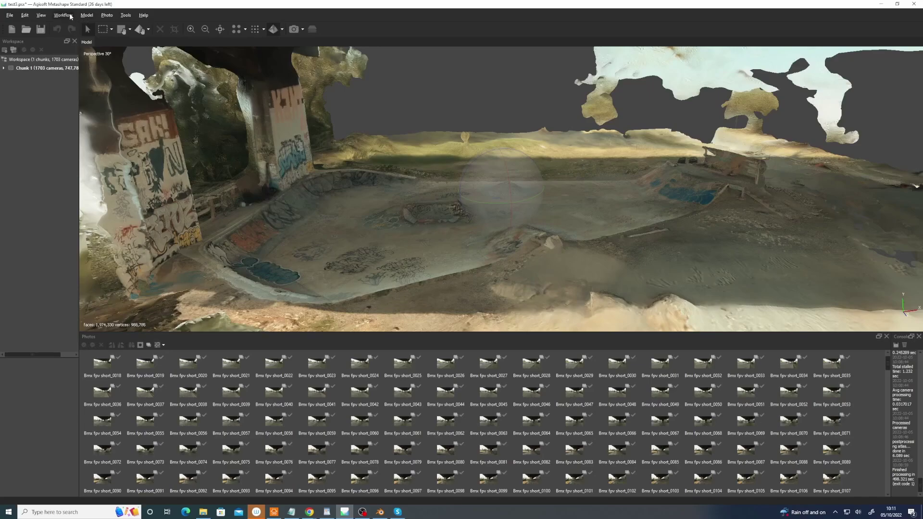
left_click(70, 16)
left_click(75, 37)
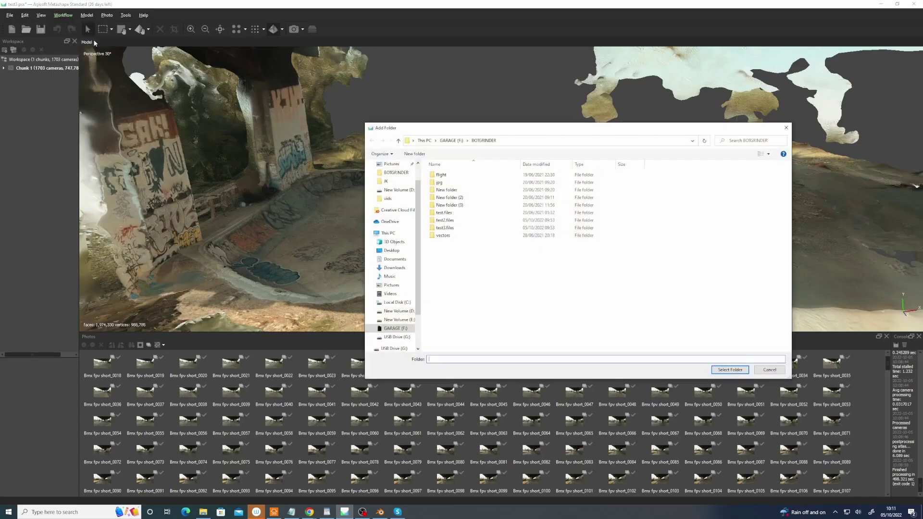
left_click(770, 371)
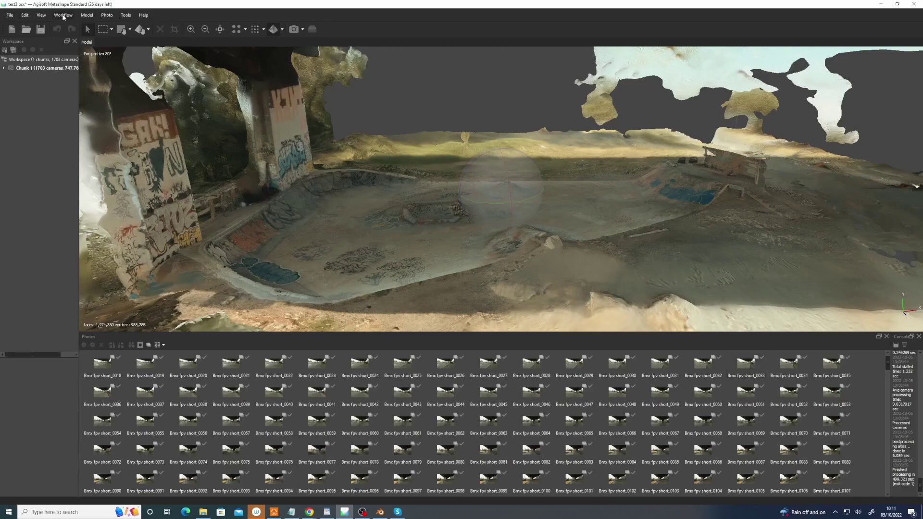
left_click(63, 18)
left_click(80, 49)
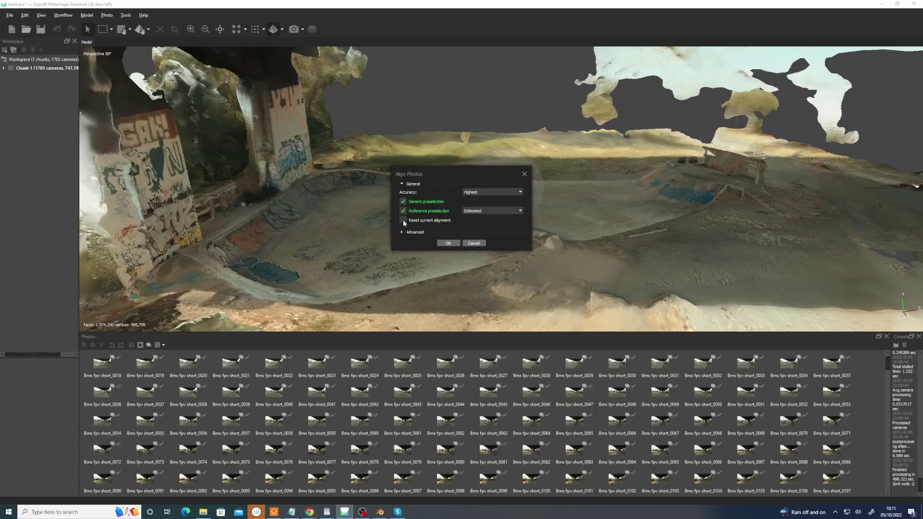
left_click(501, 193)
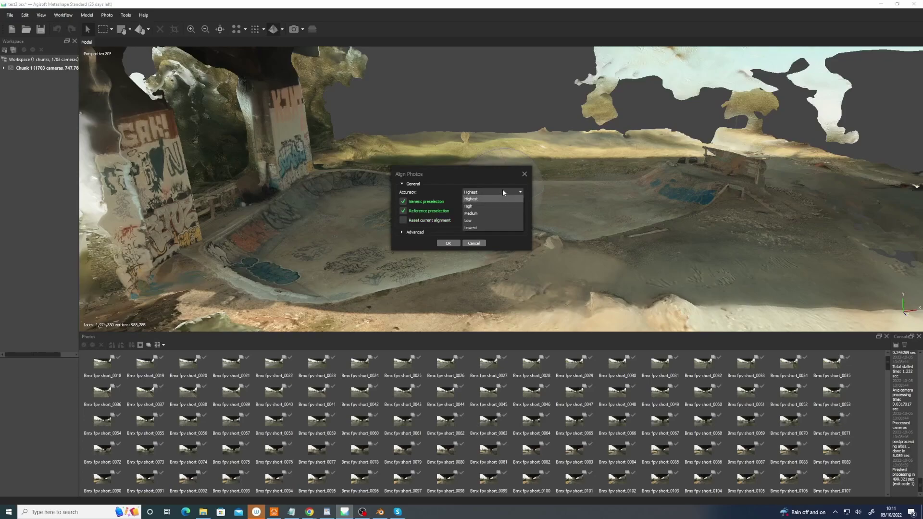
left_click(503, 192)
left_click(502, 210)
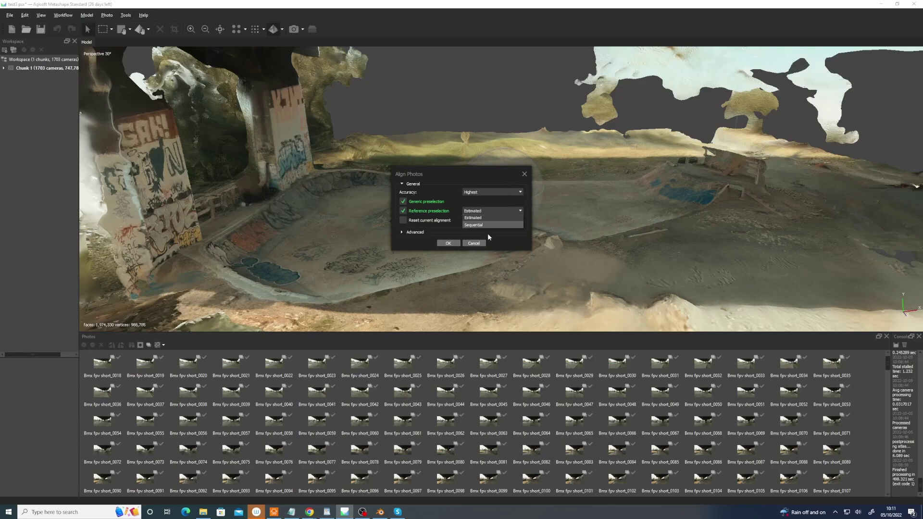
left_click(474, 243)
left_click_drag(483, 245, 486, 242)
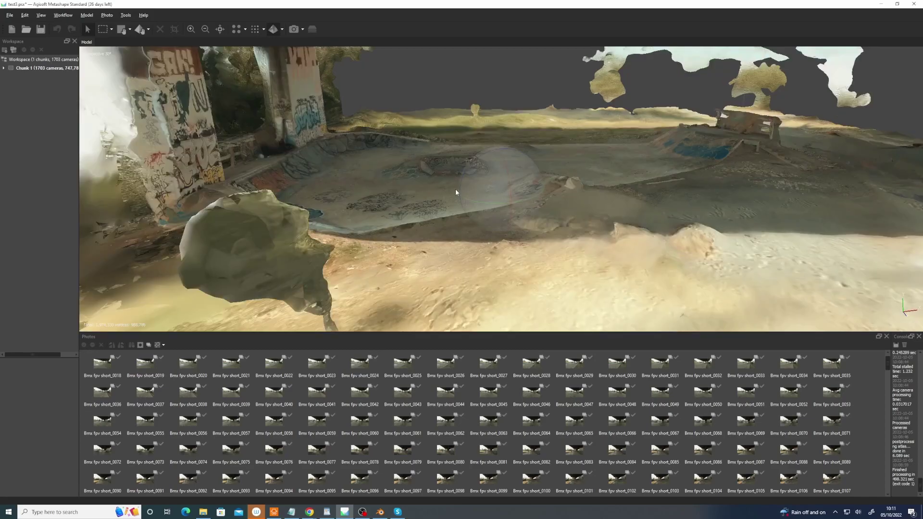
Expand Chunk 1 and switch the display from Dense Cloud to the sparse tie points
left_click(4, 68)
double_click(60, 111)
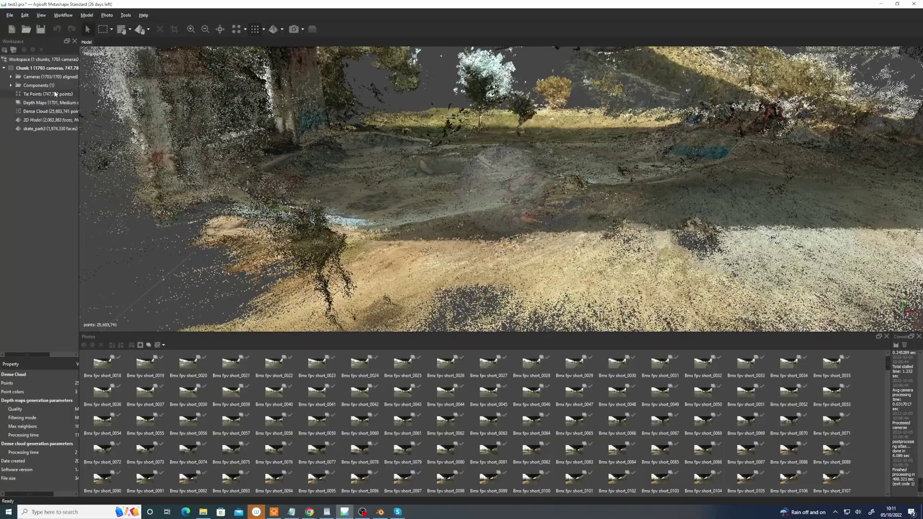
double_click(55, 94)
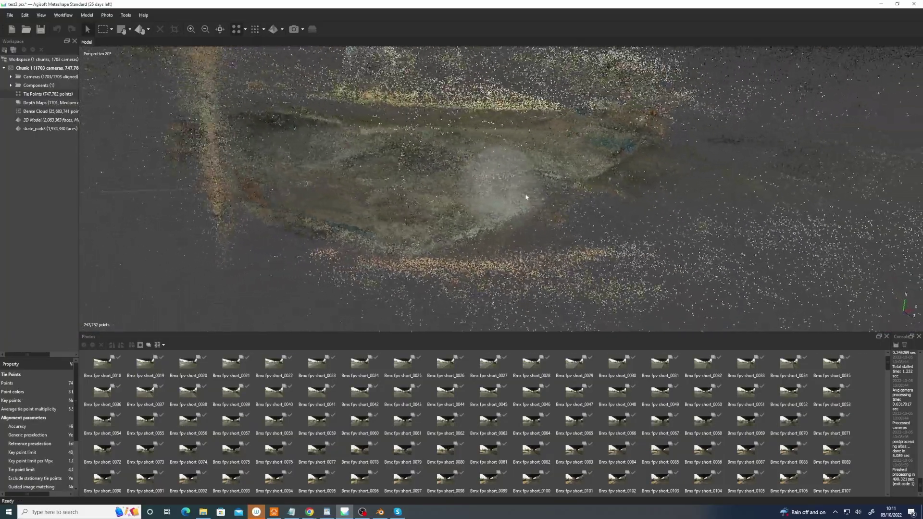
left_click_drag(526, 194, 500, 191)
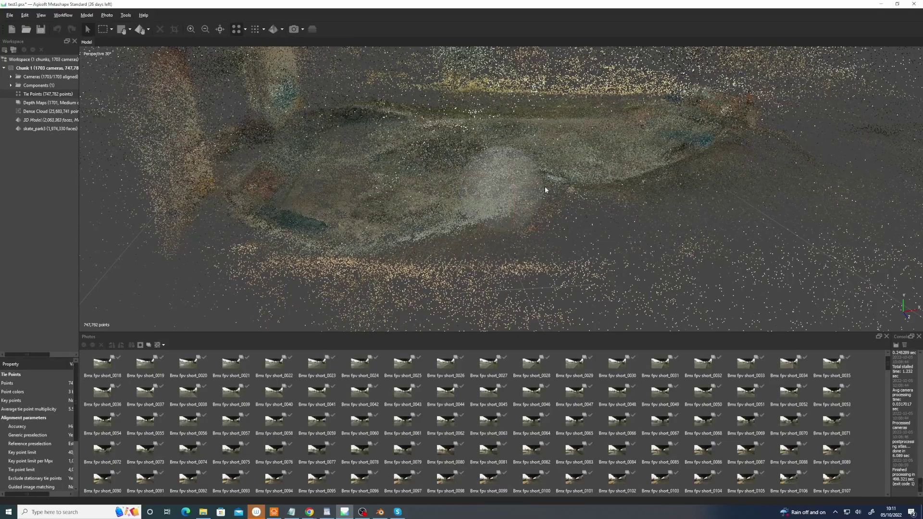
left_click(292, 30)
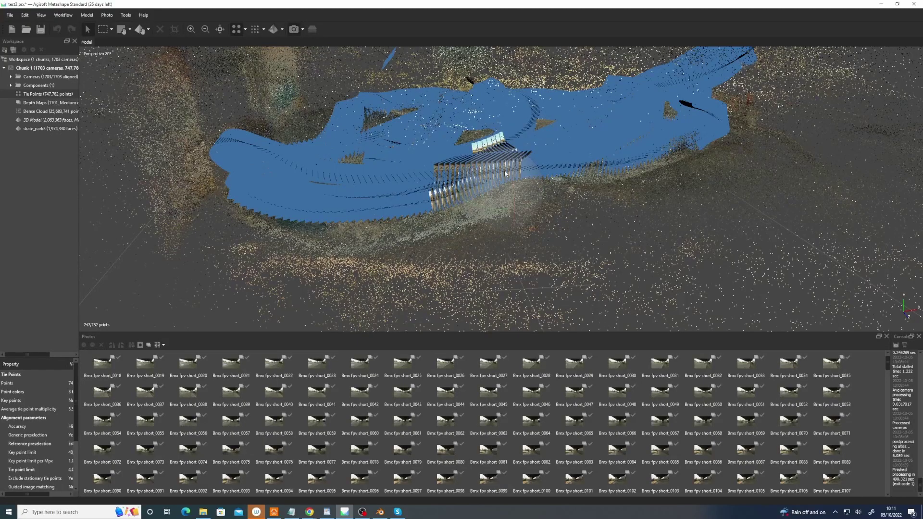
left_click_drag(504, 177, 530, 186)
left_click(10, 15)
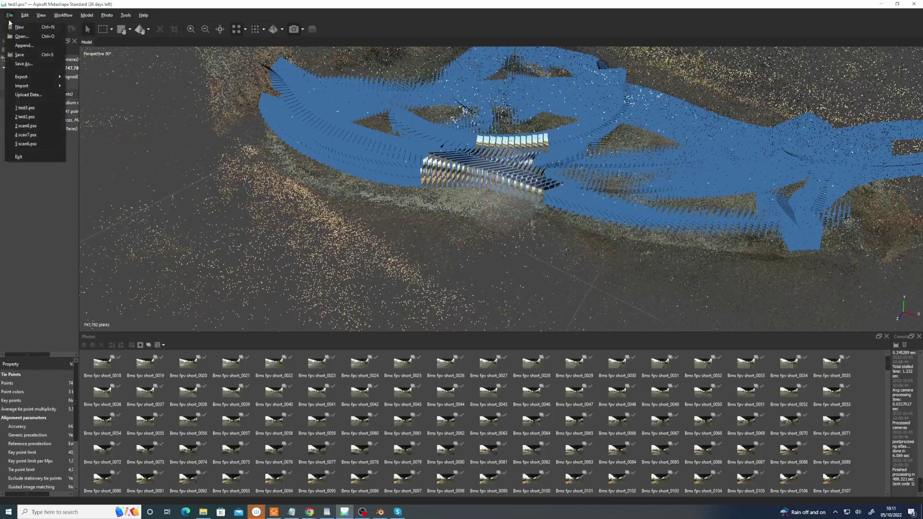
mouse_move(60, 78)
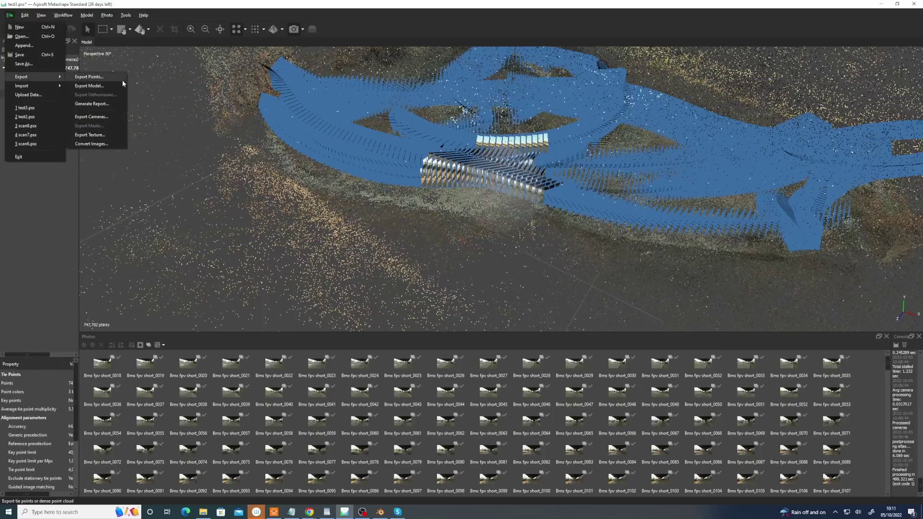
left_click(114, 116)
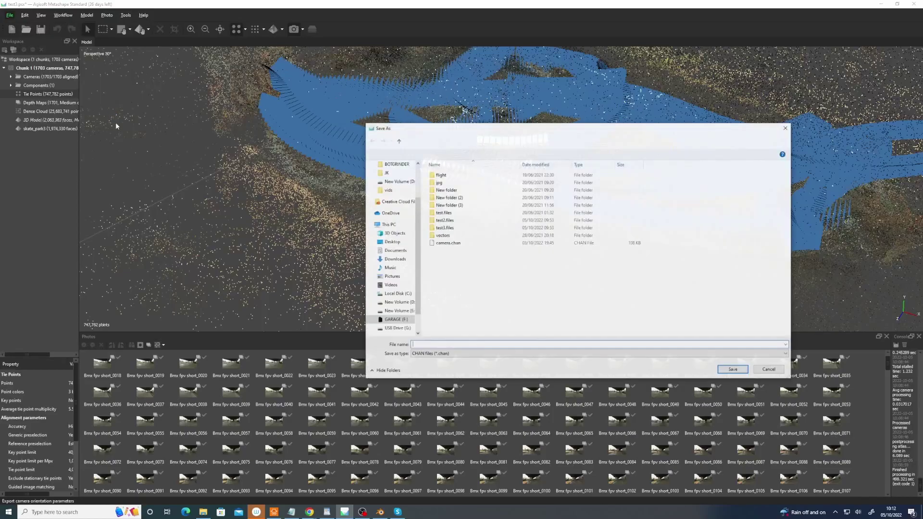
left_click(768, 371)
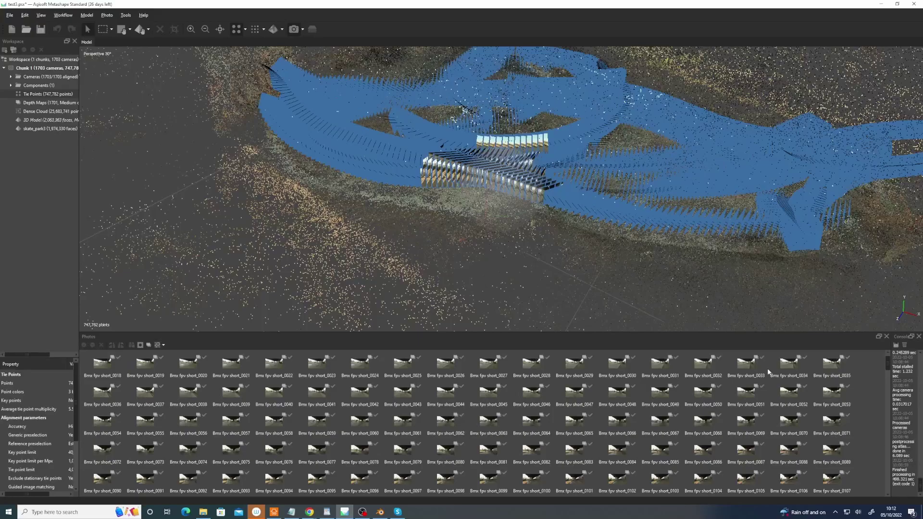
Orbit around the blue camera track over the tie-point cloud, then bring up the Workflow menu
left_click_drag(519, 215, 531, 214)
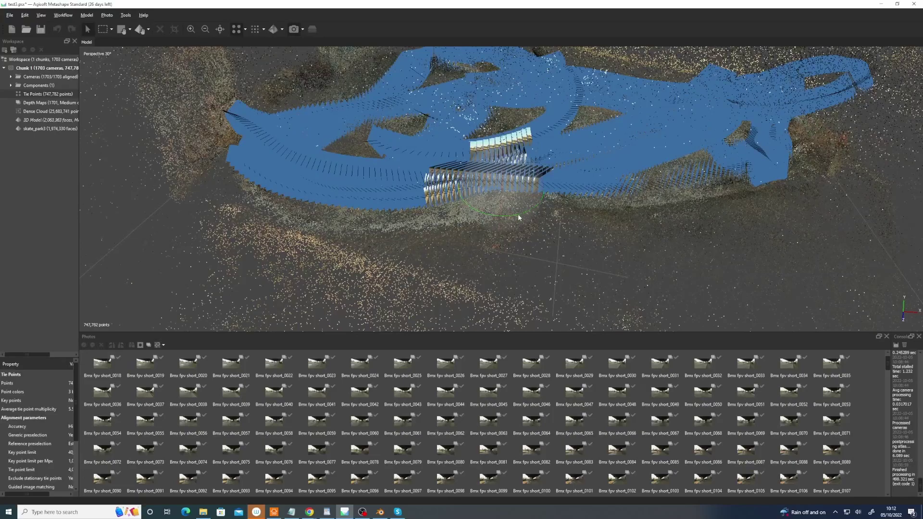
left_click_drag(519, 218, 513, 190)
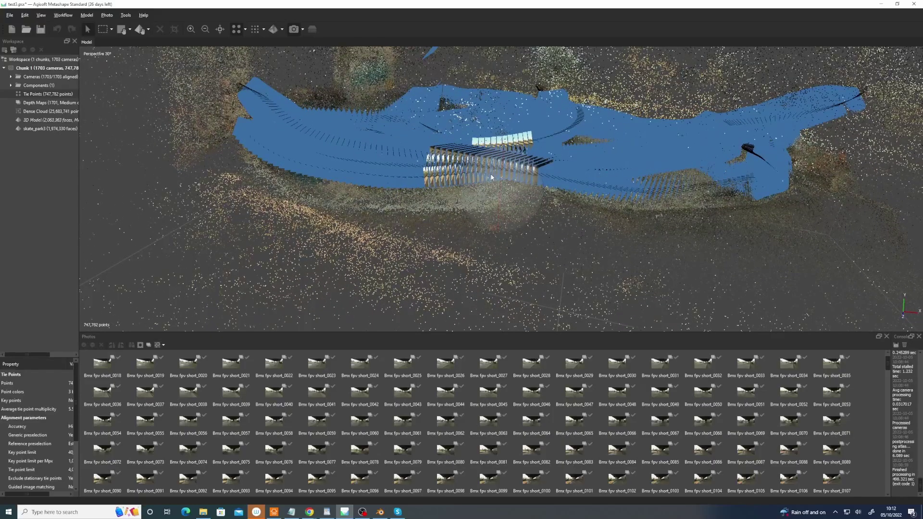
left_click_drag(504, 200, 516, 192)
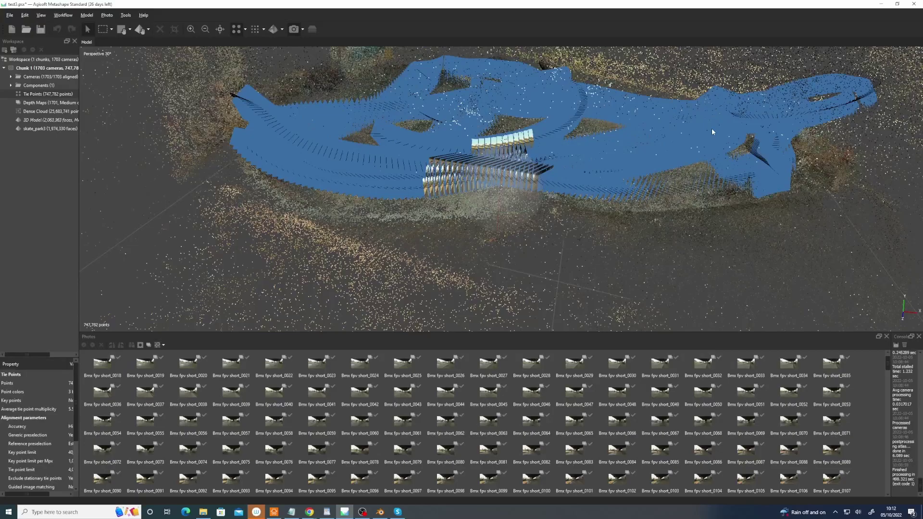
mouse_move(887, 367)
left_mouse_down()
mouse_move(887, 493)
mouse_move(887, 358)
left_mouse_up()
left_click_drag(771, 287, 494, 166)
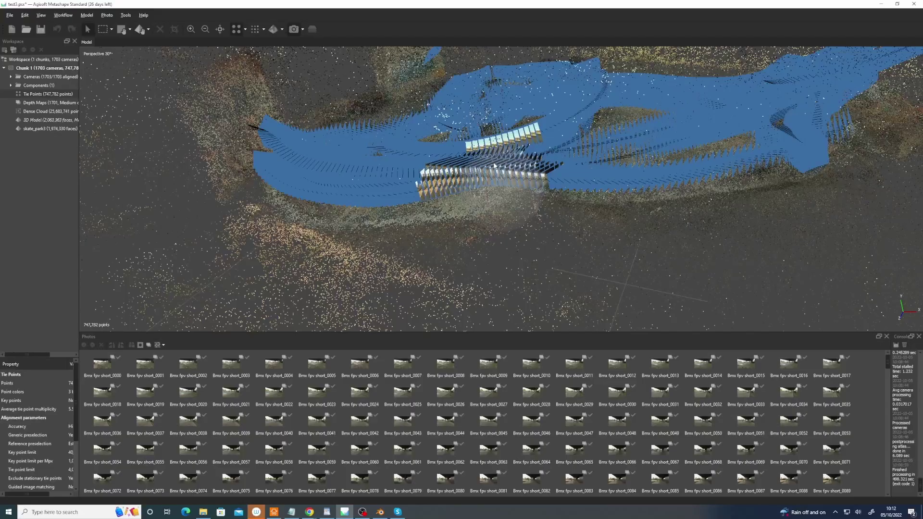
left_click_drag(489, 194, 516, 180)
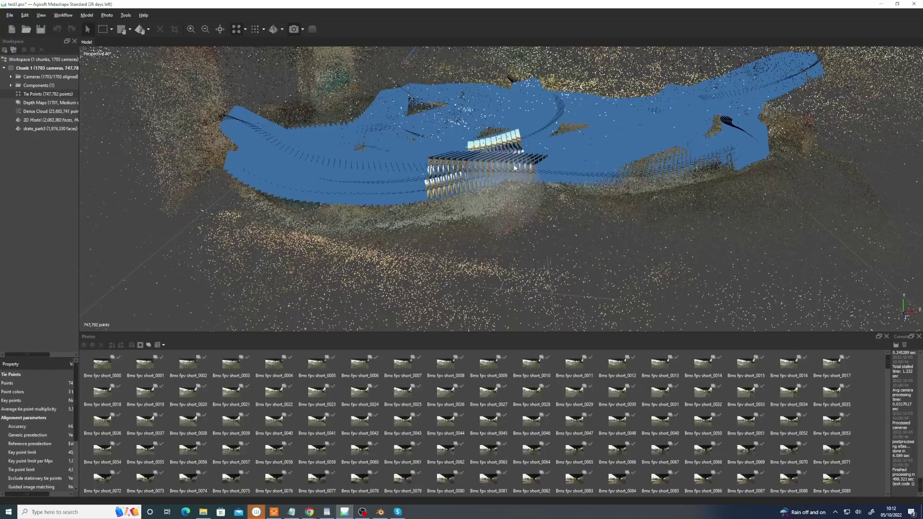
left_click(63, 15)
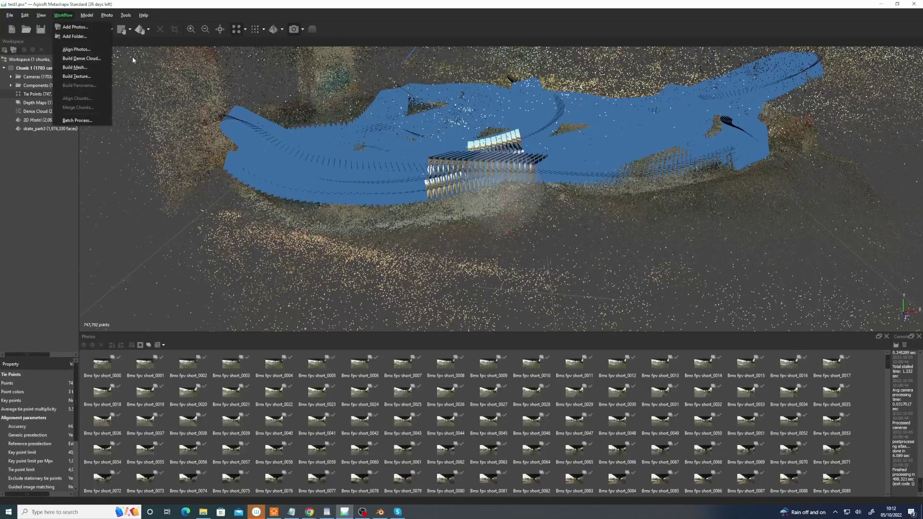
Check Build Dense Cloud quality, keep Medium without building, and display the existing dense cloud
left_click(102, 59)
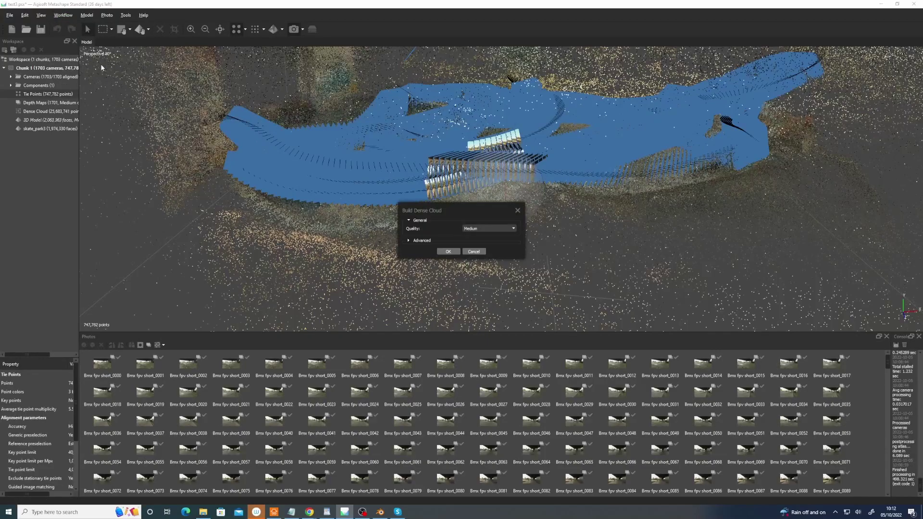
left_click(495, 229)
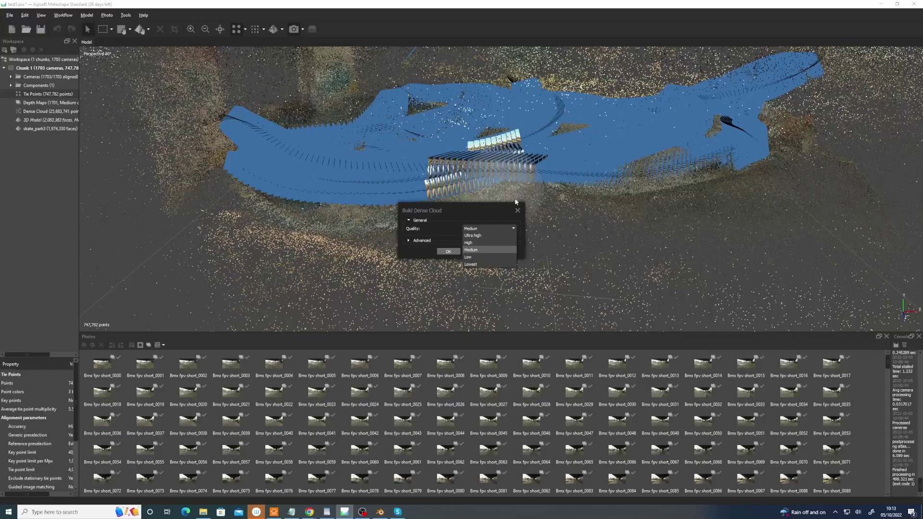
left_click(493, 205)
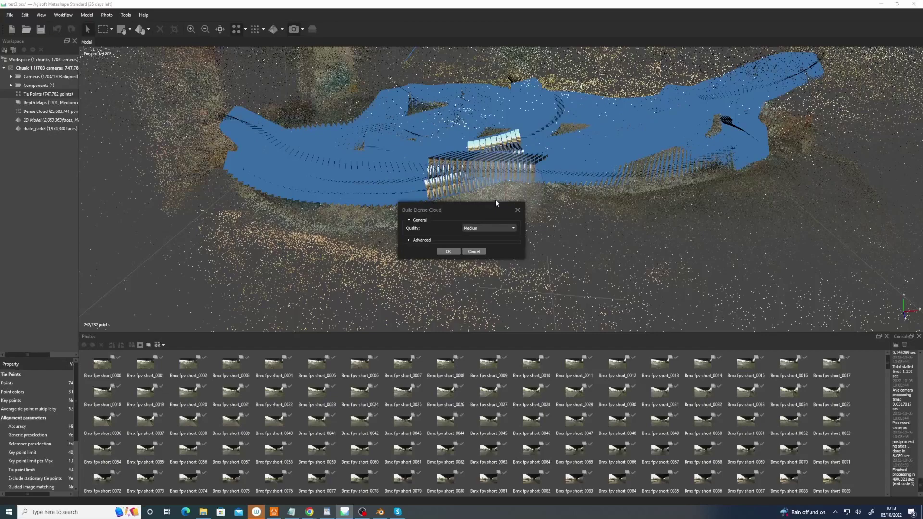
left_click(475, 252)
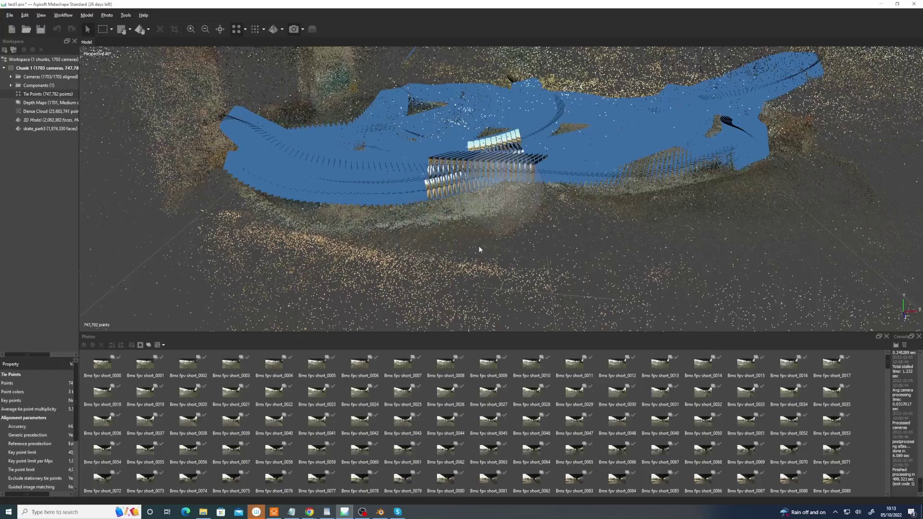
double_click(62, 112)
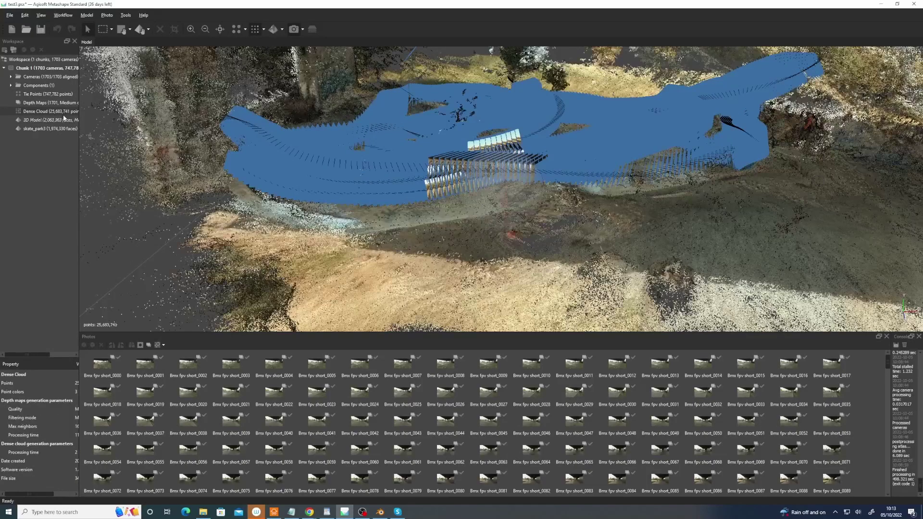
mouse_move(512, 197)
left_mouse_down()
mouse_move(526, 197)
mouse_move(498, 196)
left_mouse_up()
Cancel the Build Mesh settings without processing and orbit the dense cloud to a top-down angle
left_click(63, 15)
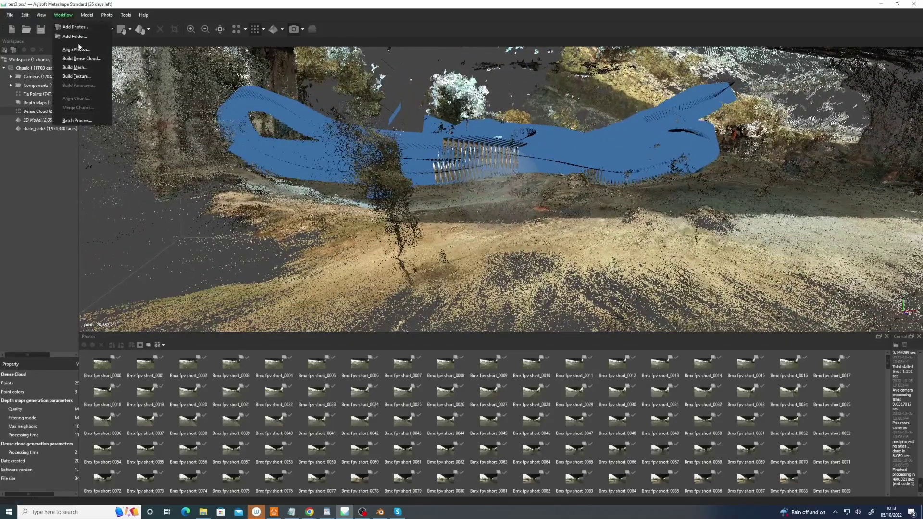
left_click(109, 76)
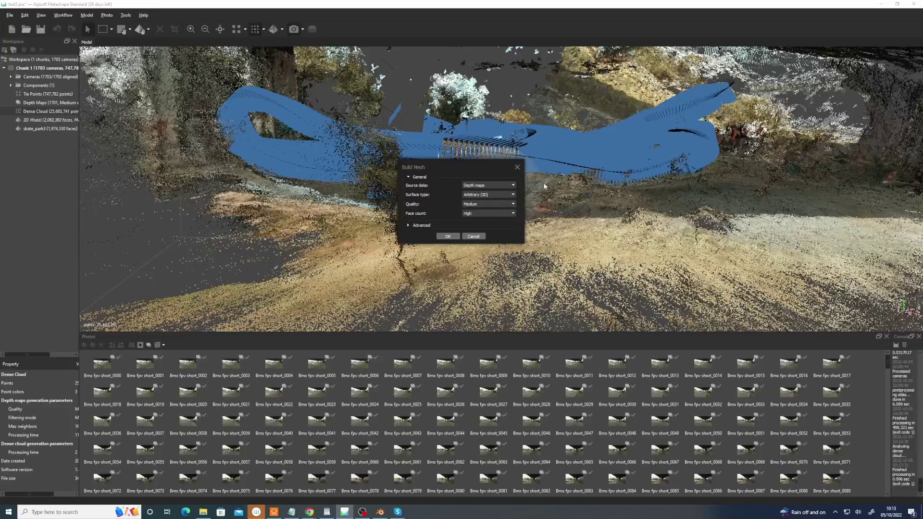
left_click(483, 236)
left_click_drag(491, 186, 494, 161)
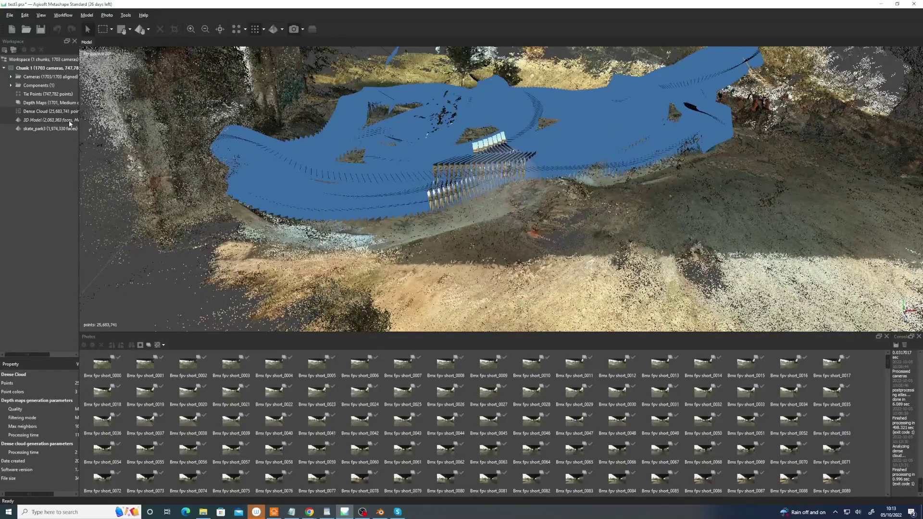
Activate the textured skate_park3 model, orbit it, and bring up the File menu's Export submenu
double_click(67, 128)
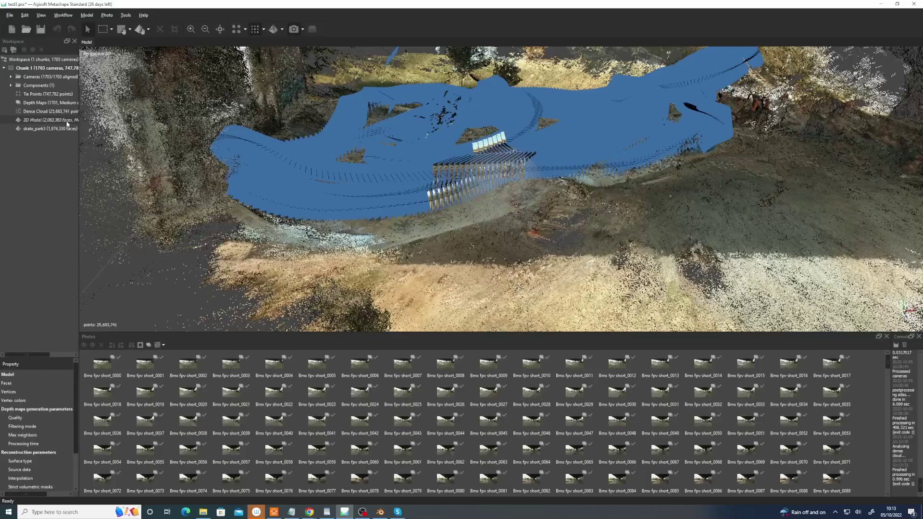
mouse_move(493, 167)
left_mouse_down()
mouse_move(488, 161)
mouse_move(492, 186)
mouse_move(476, 183)
mouse_move(483, 174)
left_mouse_up()
left_click(9, 15)
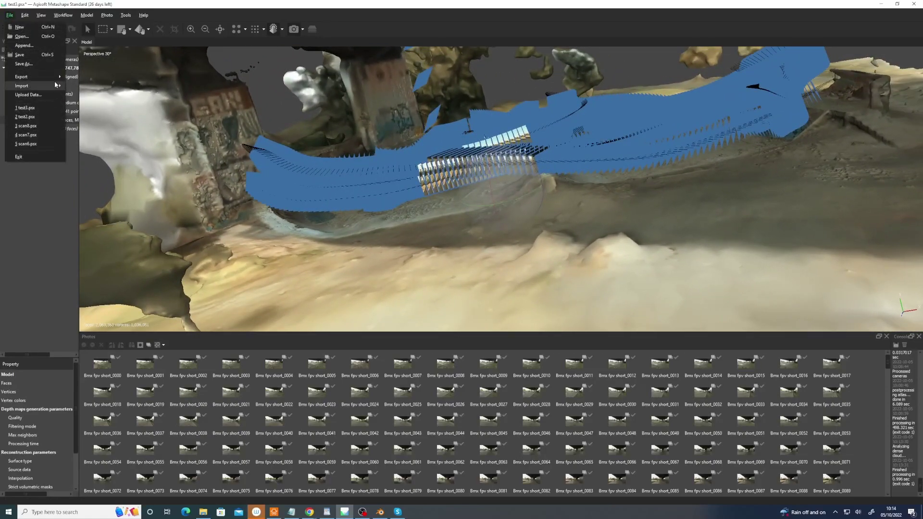
mouse_move(57, 77)
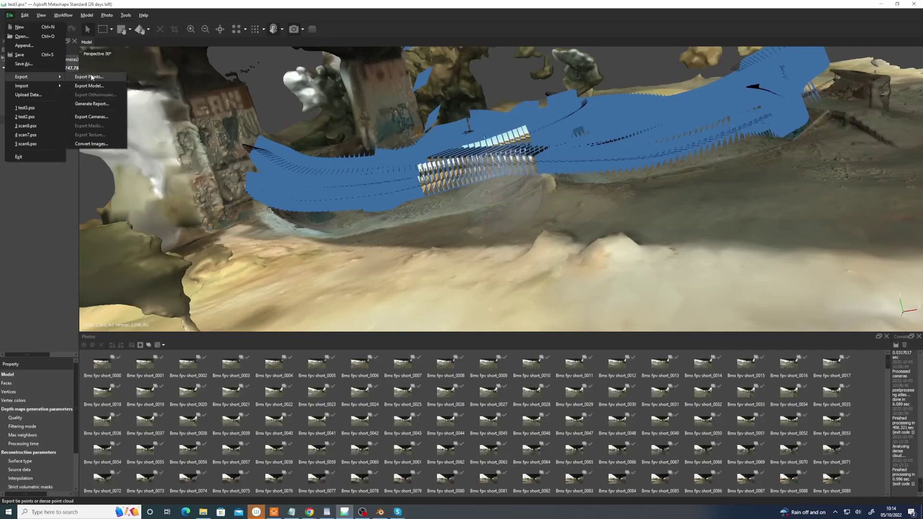
Choose Export Model, inspect the 2,063,363-face textured model from several angles, then open Workflow
left_click(117, 86)
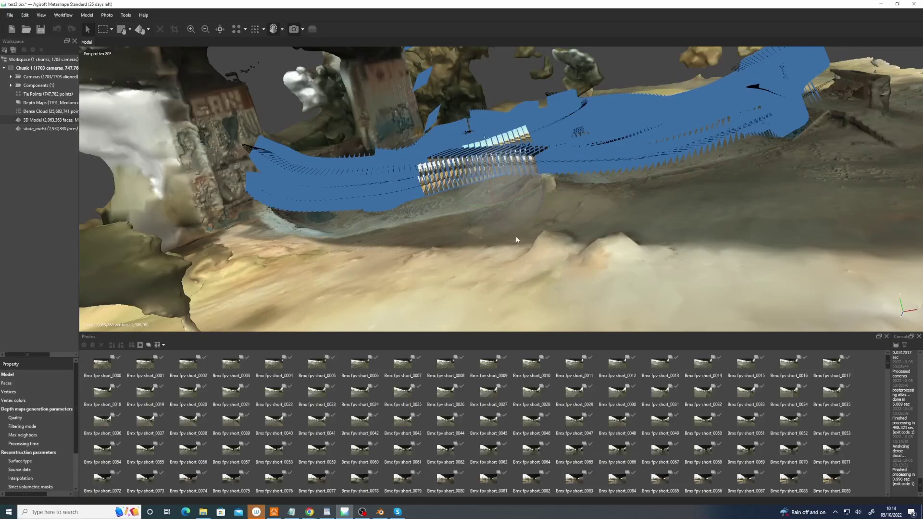
left_click_drag(515, 220, 544, 189)
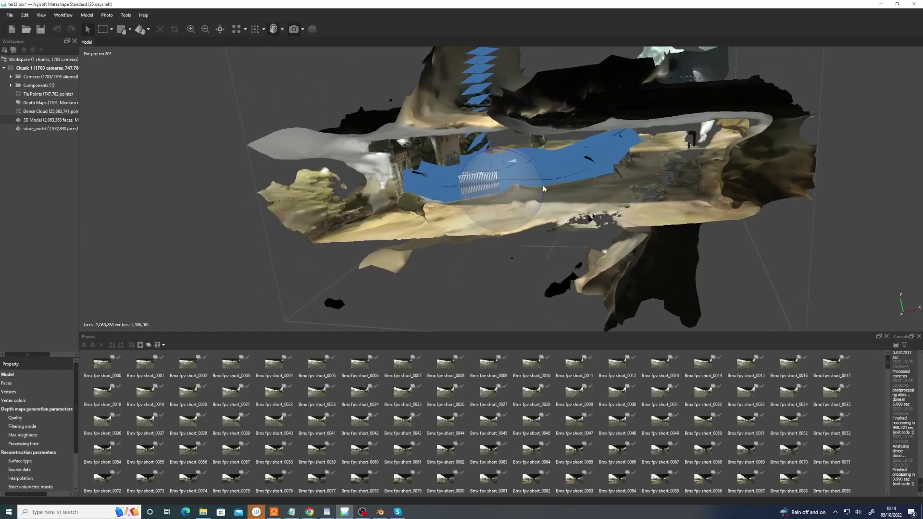
left_click_drag(516, 201, 545, 190)
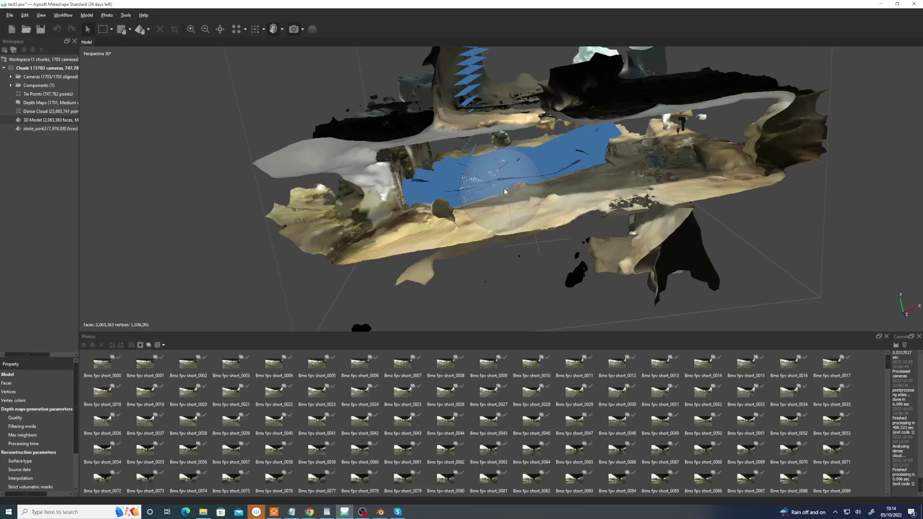
left_click_drag(506, 193, 526, 186)
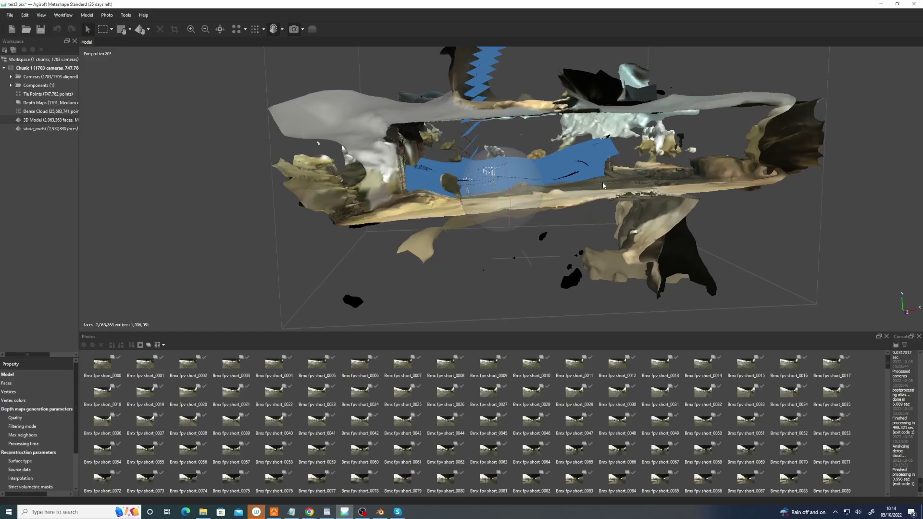
left_click_drag(602, 187, 513, 215)
scroll(535, 210, "up", 10)
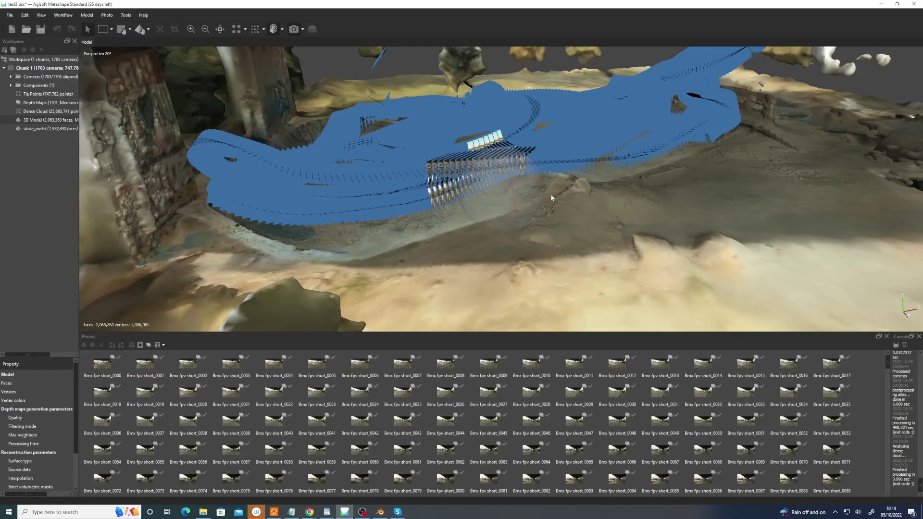
left_click(63, 15)
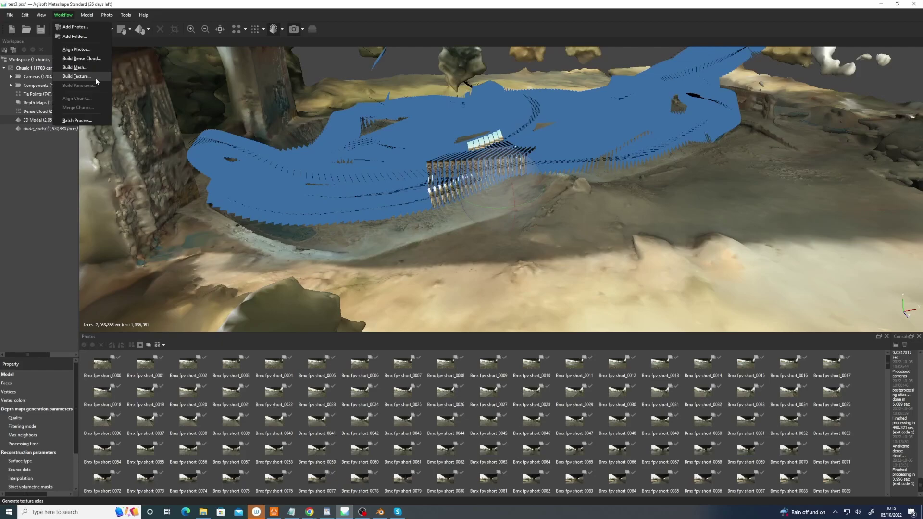
left_click(58, 134)
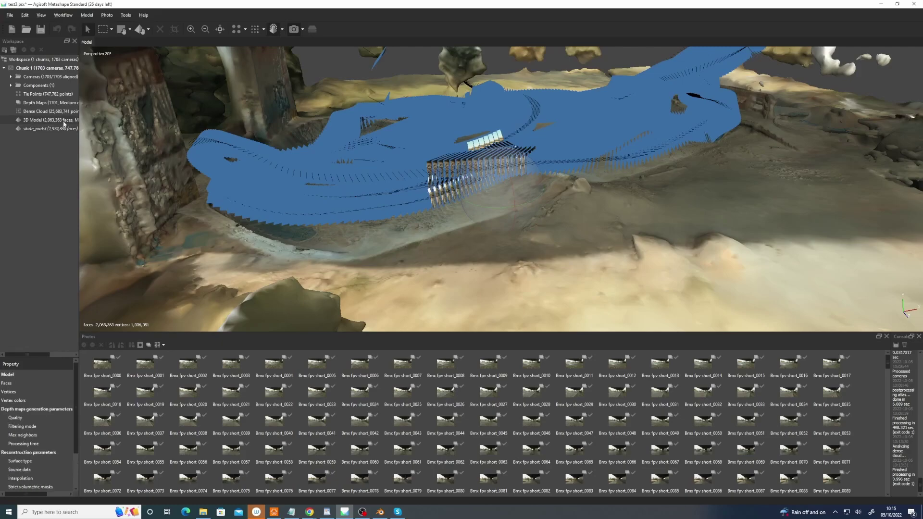
key("alt+w")
left_click(96, 76)
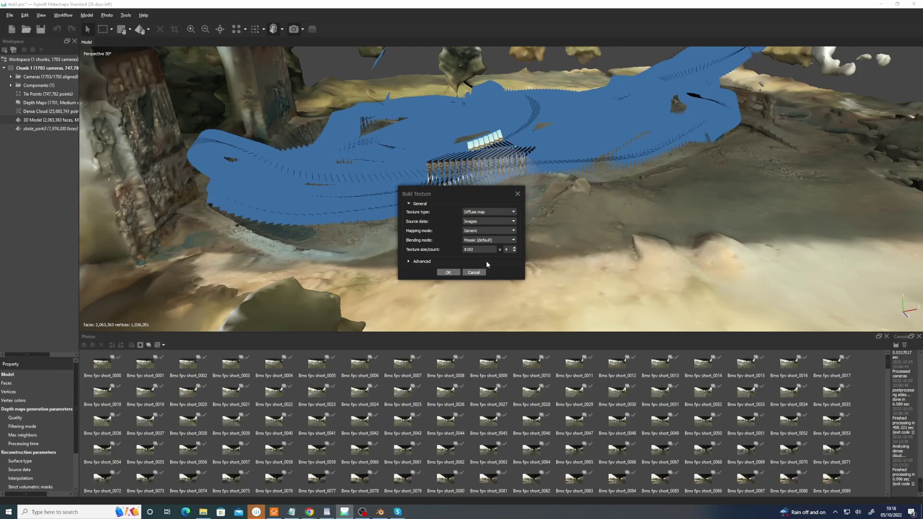
left_click(504, 221)
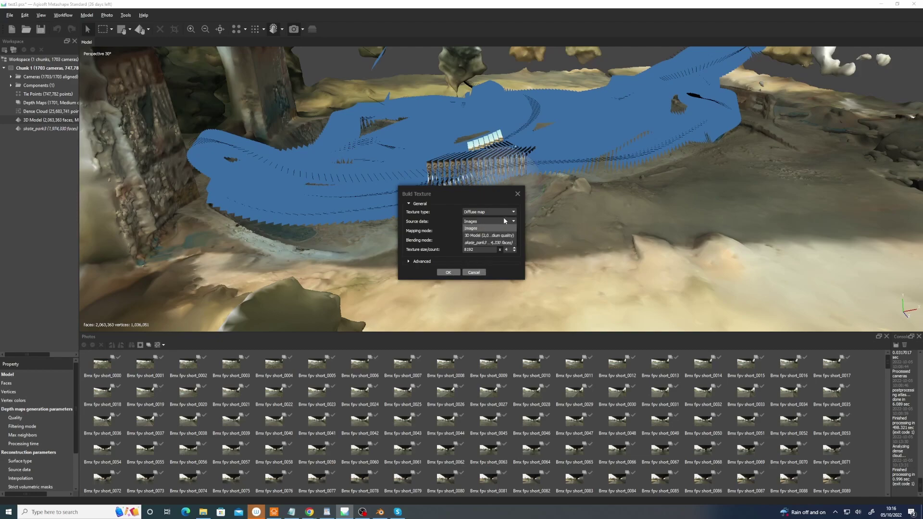
left_click(494, 193)
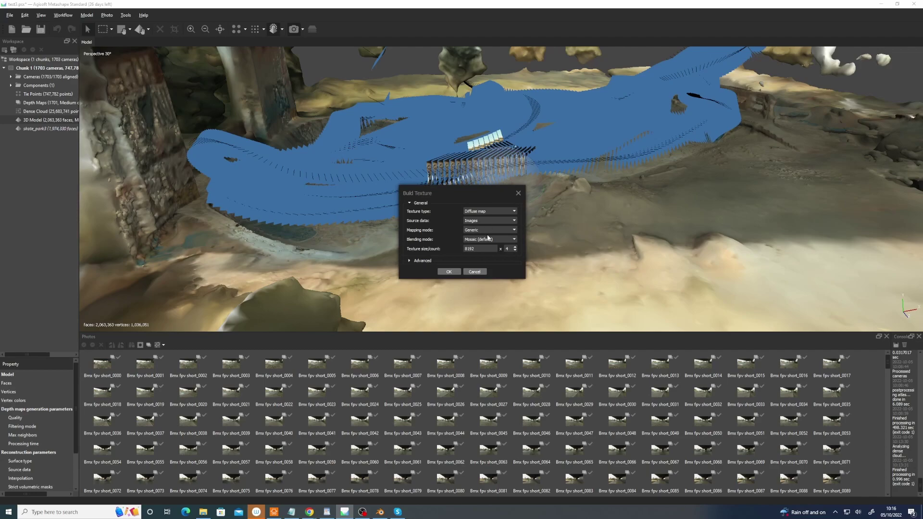
left_click(484, 272)
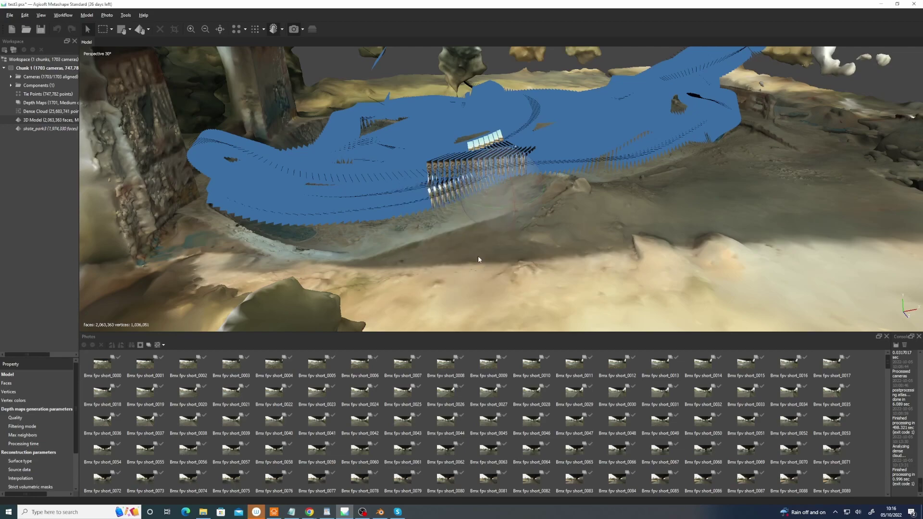
Activate skate_park3, hide camera positions, and inspect the graffiti pillars and concrete bowl
double_click(61, 130)
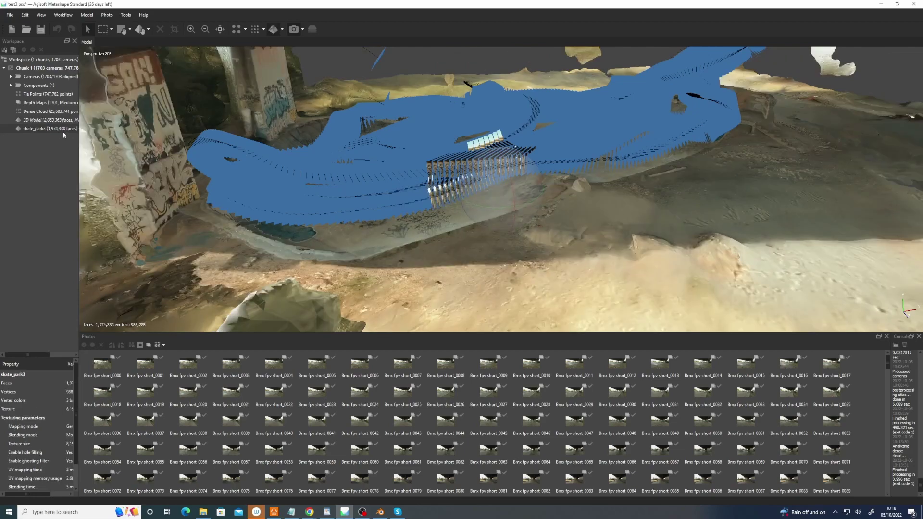
left_click(294, 30)
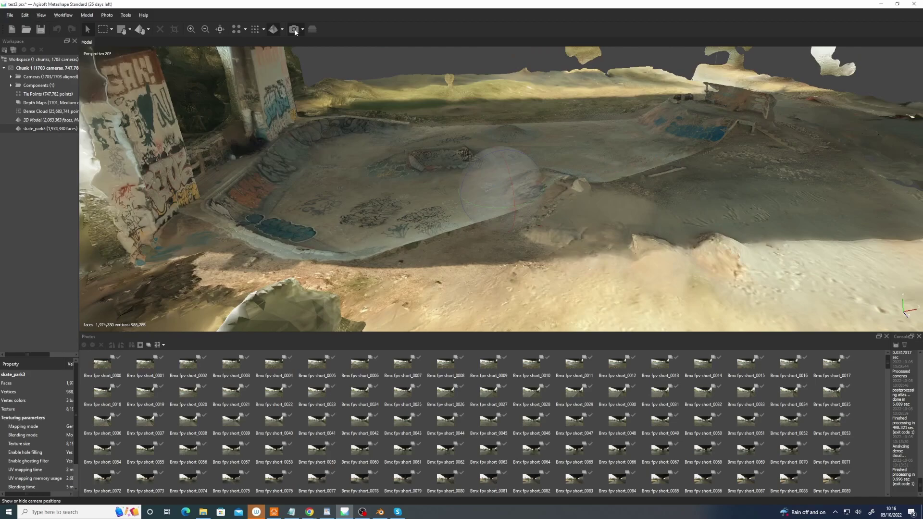
mouse_move(524, 194)
left_mouse_down()
mouse_move(539, 208)
mouse_move(559, 197)
mouse_move(516, 208)
left_mouse_up()
scroll(417, 223, "up", 10)
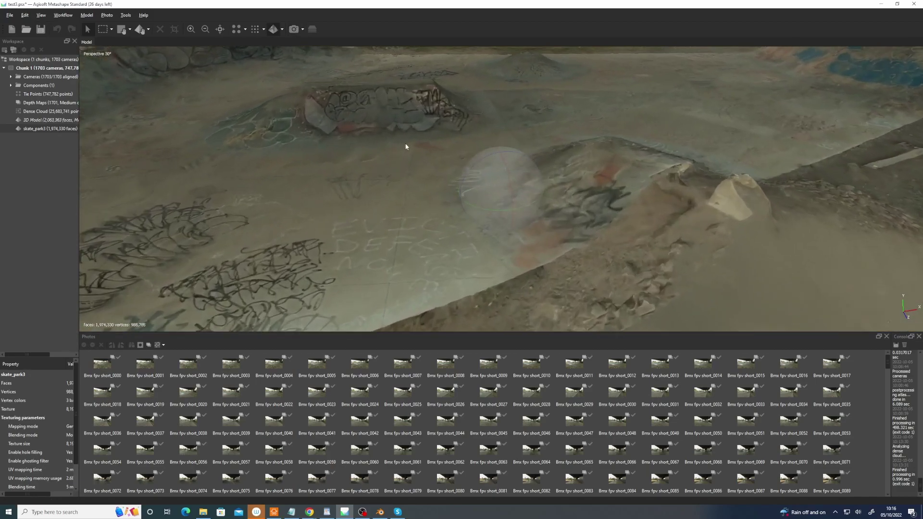
left_click_drag(500, 199, 565, 197)
scroll(523, 196, "down", 5)
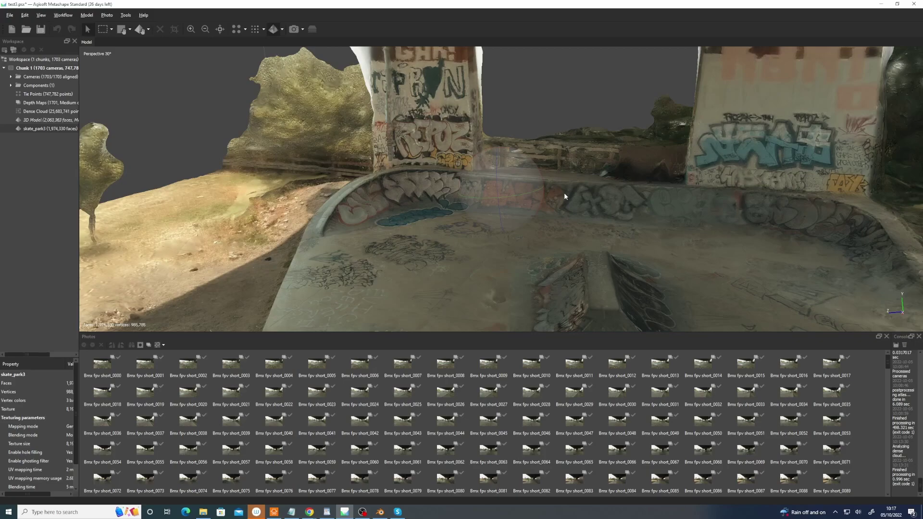
double_click(275, 365)
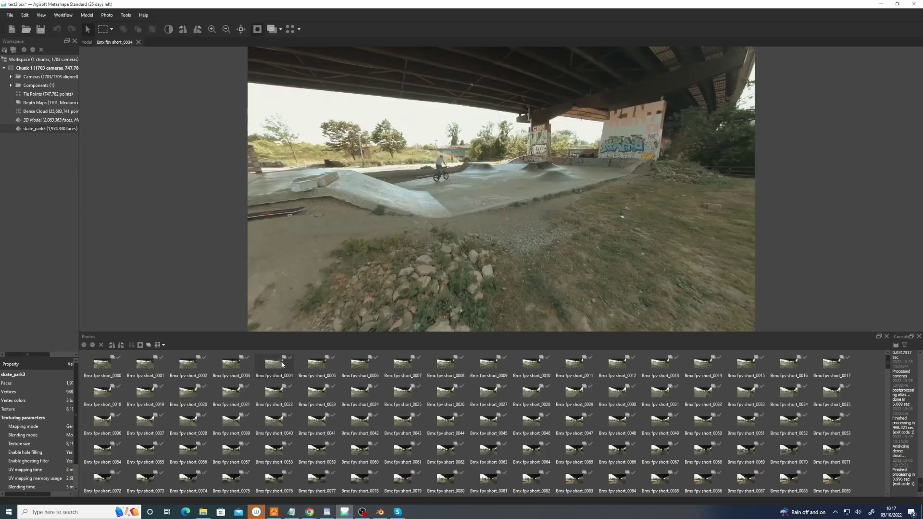